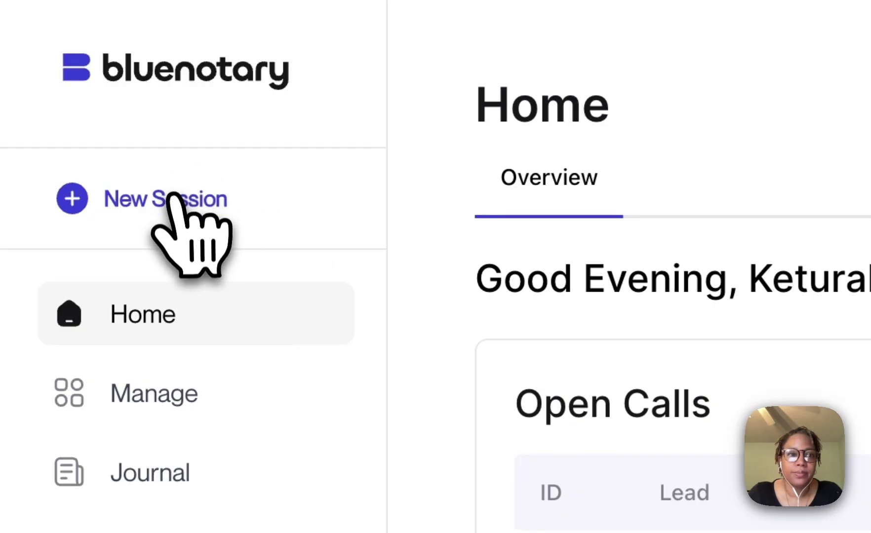
Create a Remote Online Notarization session with the Minor Child Travel Consent Form.pdf template uploaded.
left_click(172, 201)
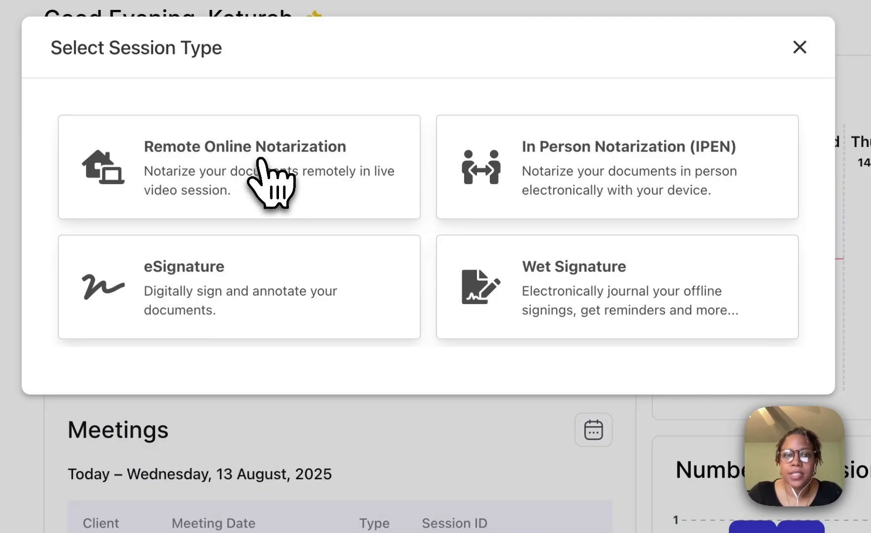
left_click(257, 159)
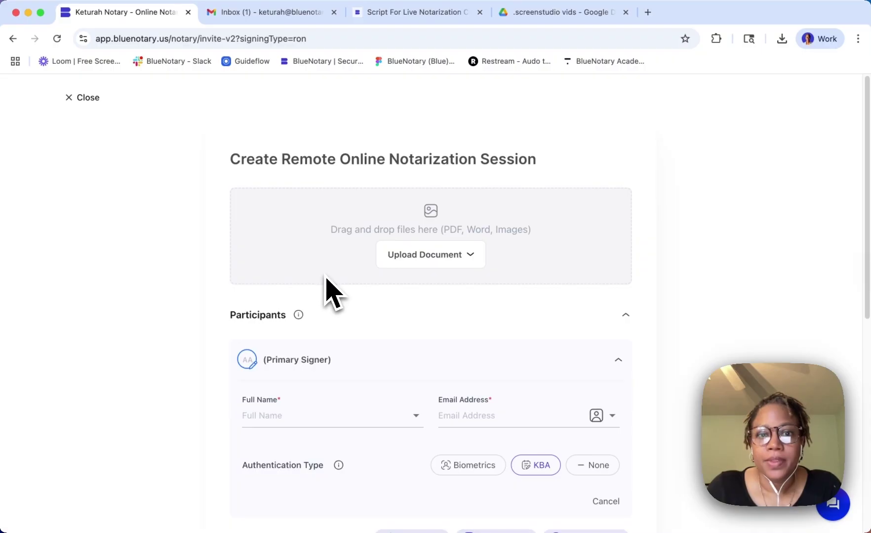
left_click(400, 267)
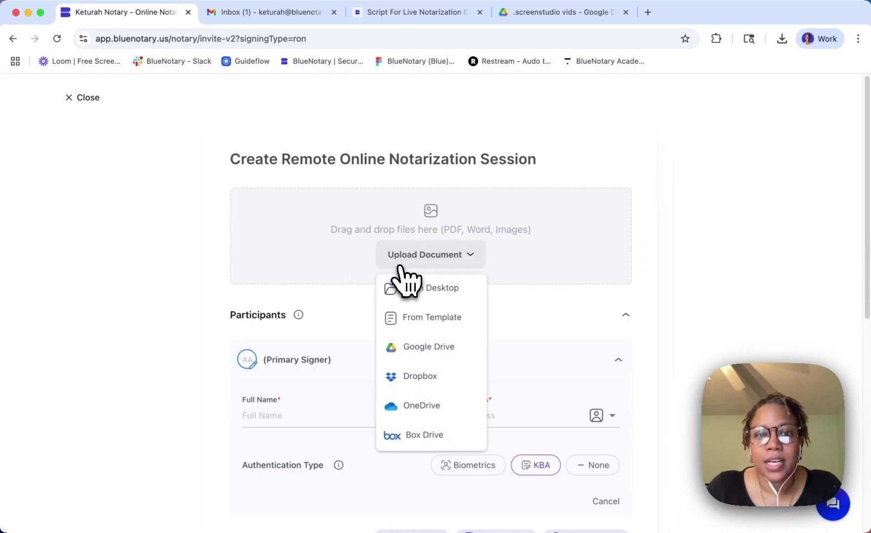
left_click(417, 317)
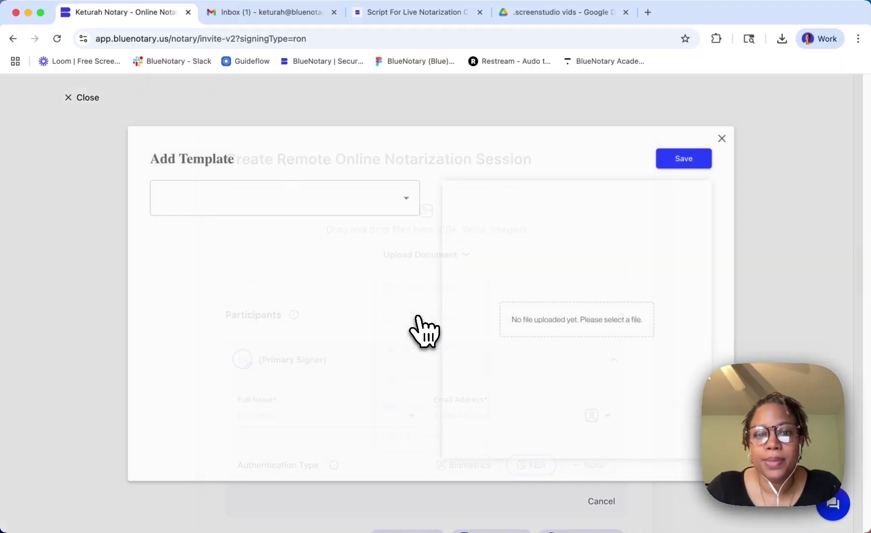
left_click(350, 195)
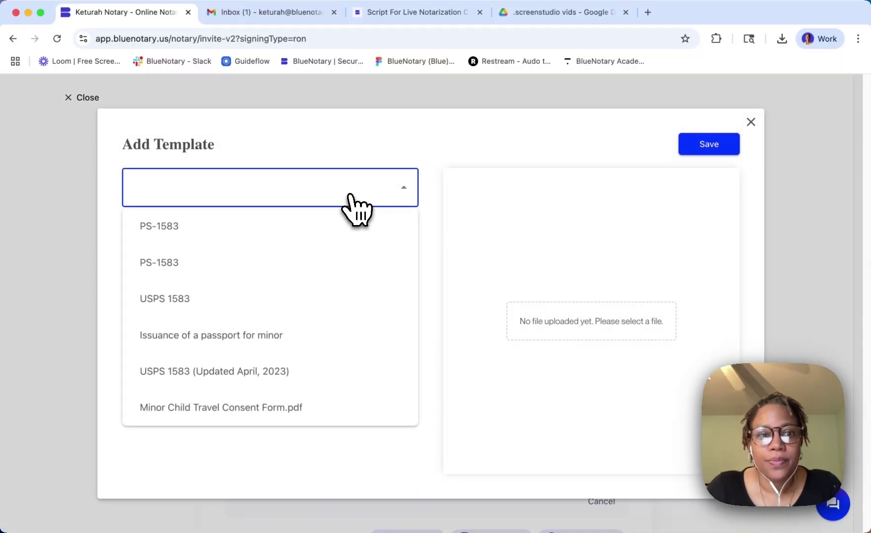
left_click(324, 416)
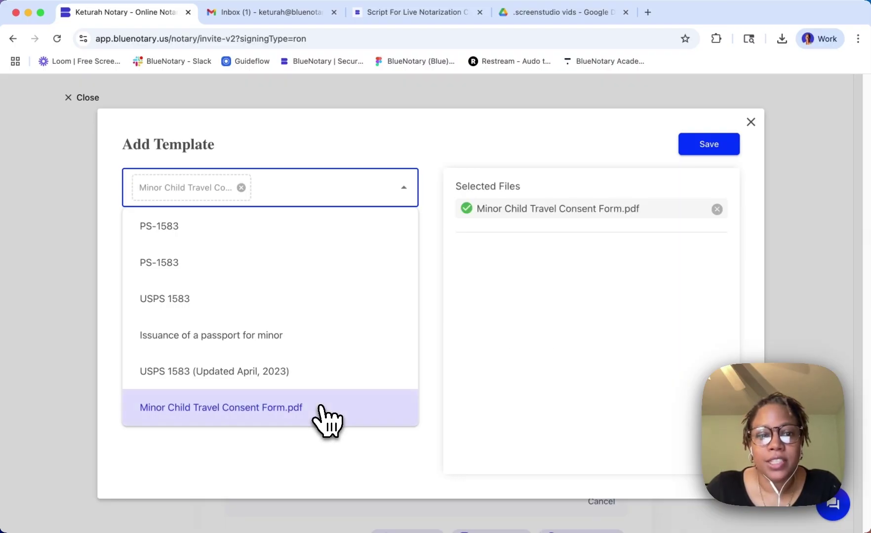
left_click(696, 148)
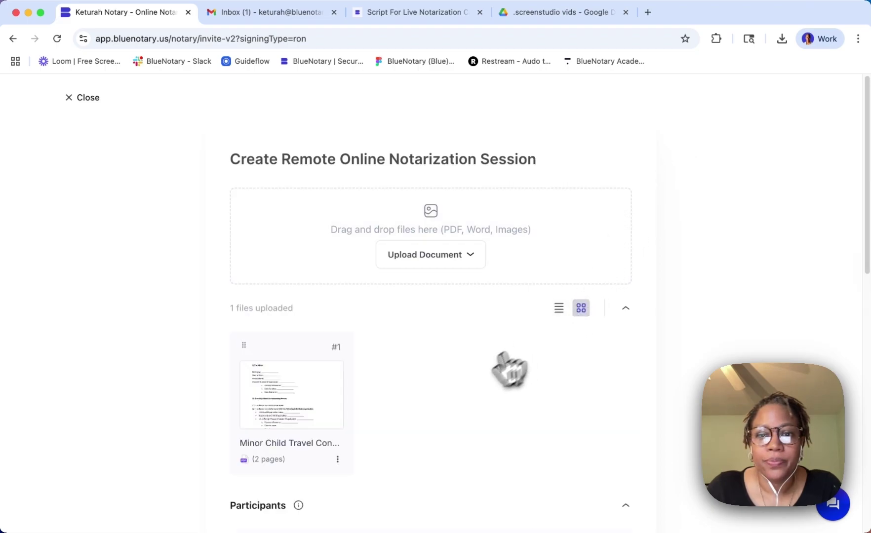
Pick the saved contact from the Full Name dropdown as the primary signer.
scroll(525, 413, "down", 5)
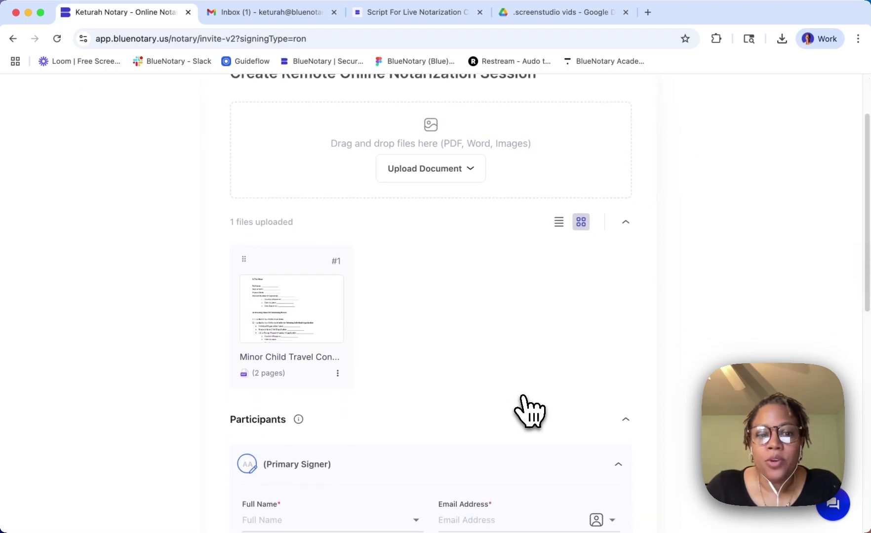
scroll(524, 397, "down", 2)
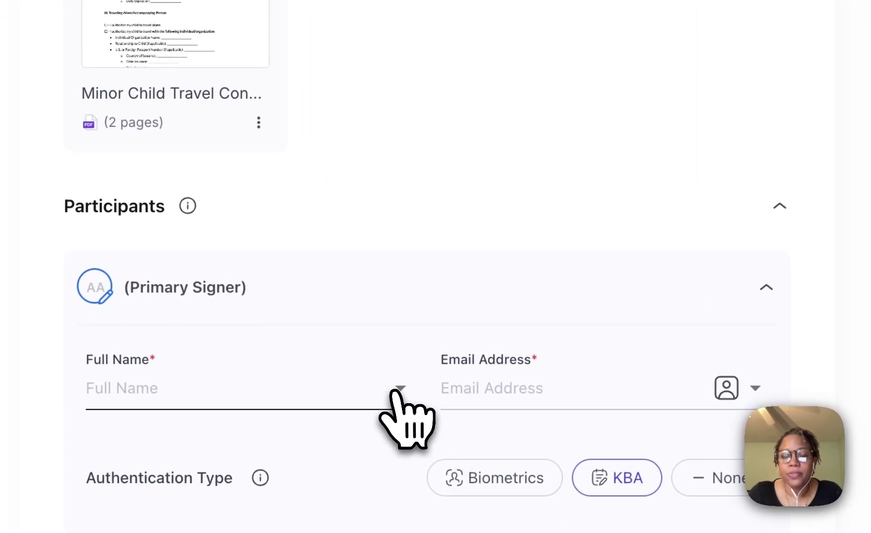
left_click(397, 390)
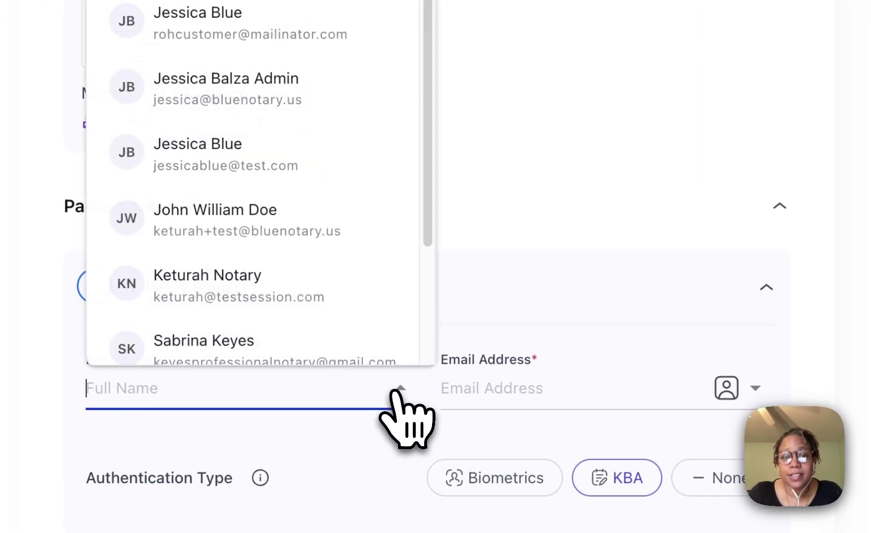
left_click(282, 230)
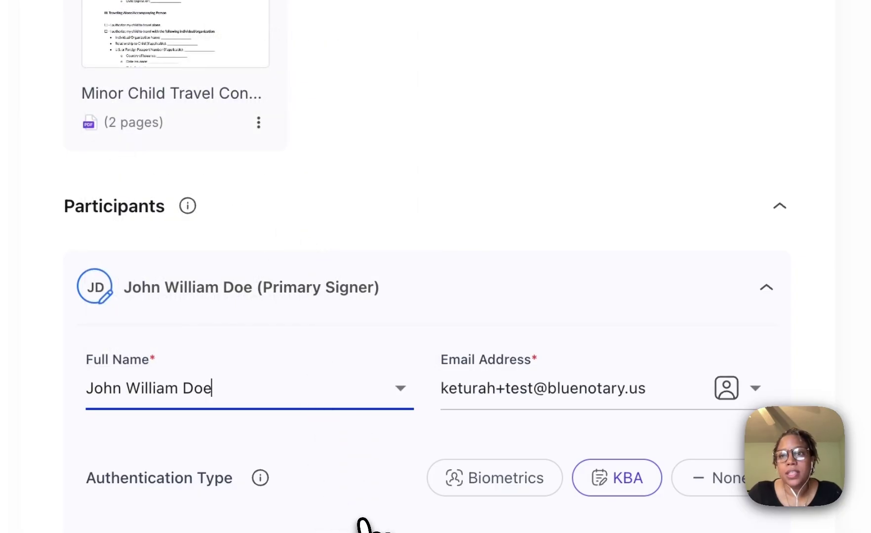
Leave 'Invoice the client on your own' ticked under Payment Info.
scroll(370, 523, "down", 3)
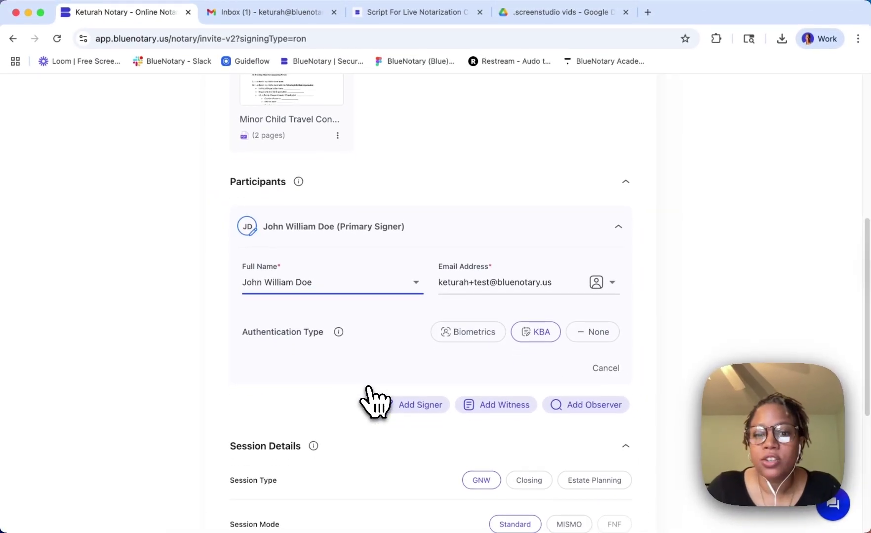
scroll(369, 390, "down", 3)
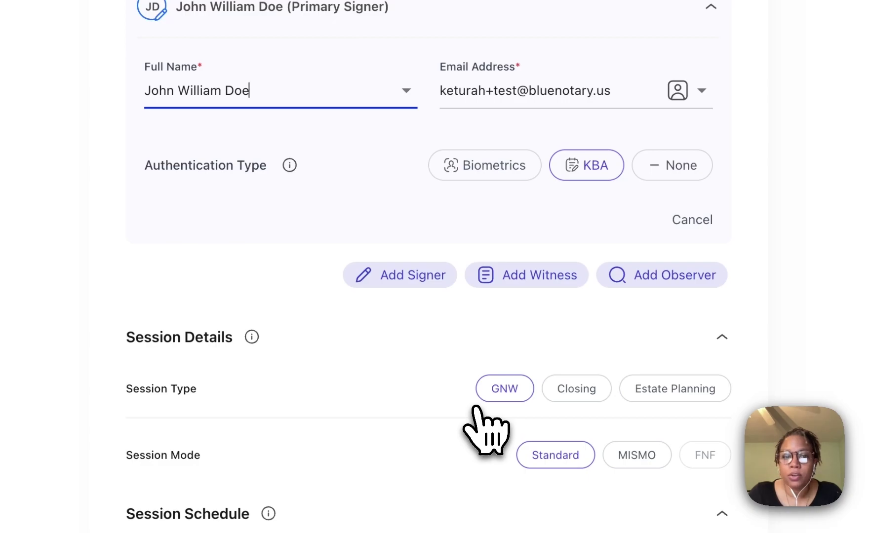
scroll(476, 409, "down", 2)
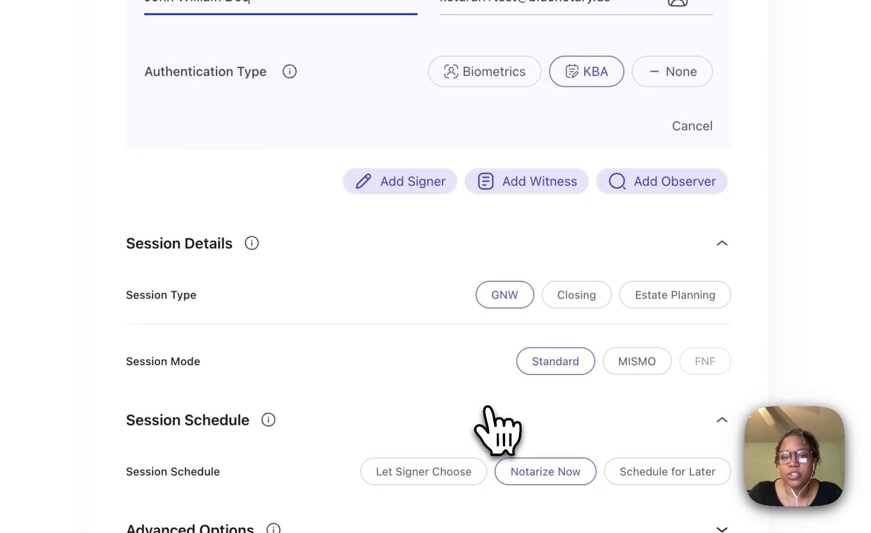
scroll(496, 429, "down", 1)
scroll(500, 429, "down", 2)
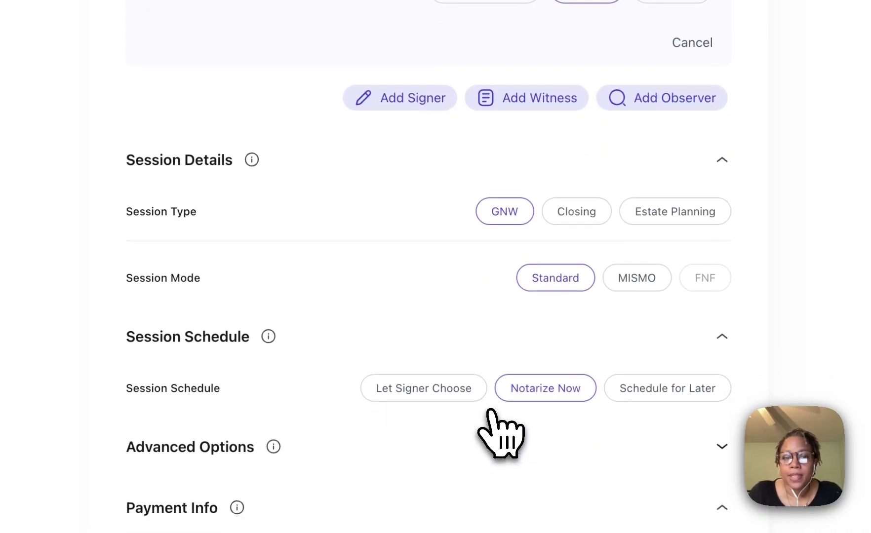
left_click(504, 447)
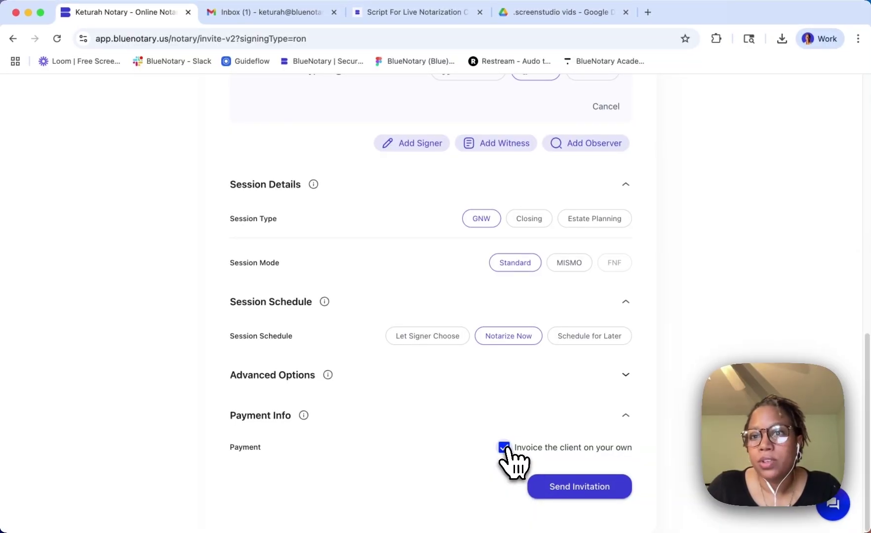
left_click(504, 448)
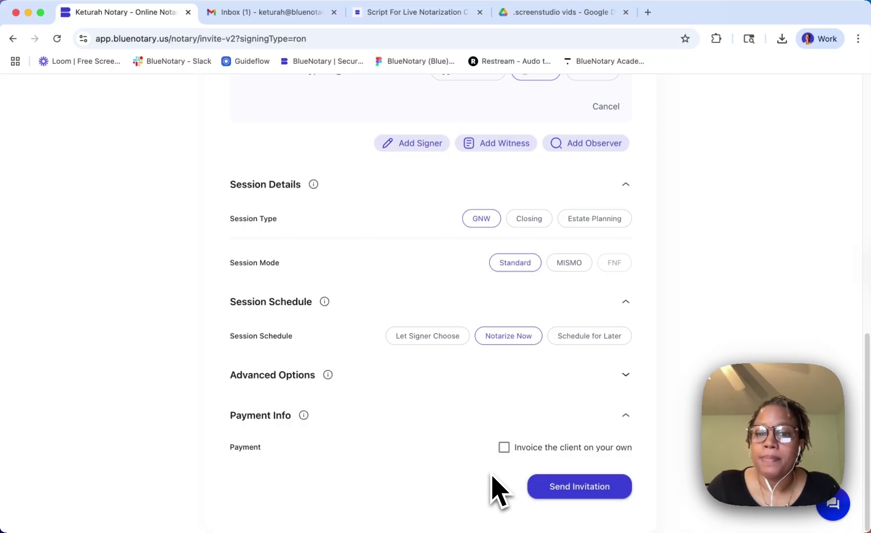
left_click(503, 447)
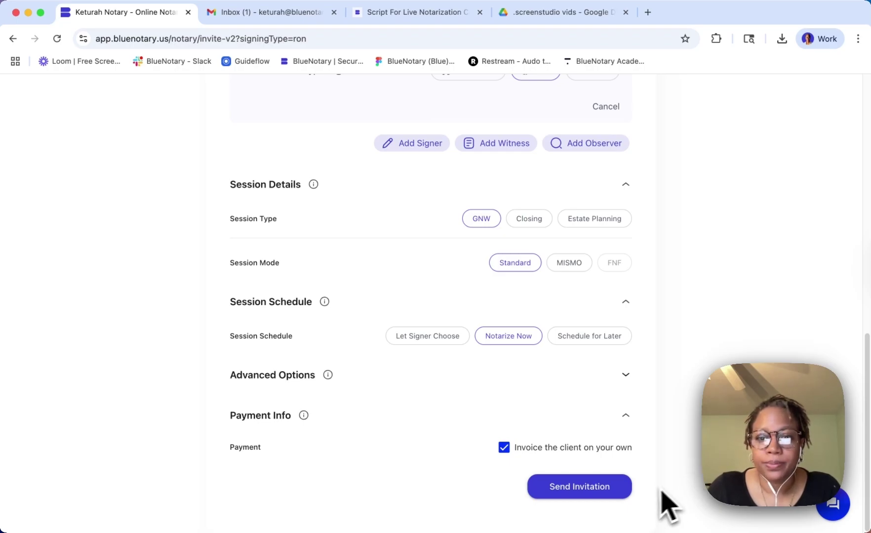
Send the invitation, confirm the charge with Ok, and join the live session.
left_click(597, 490)
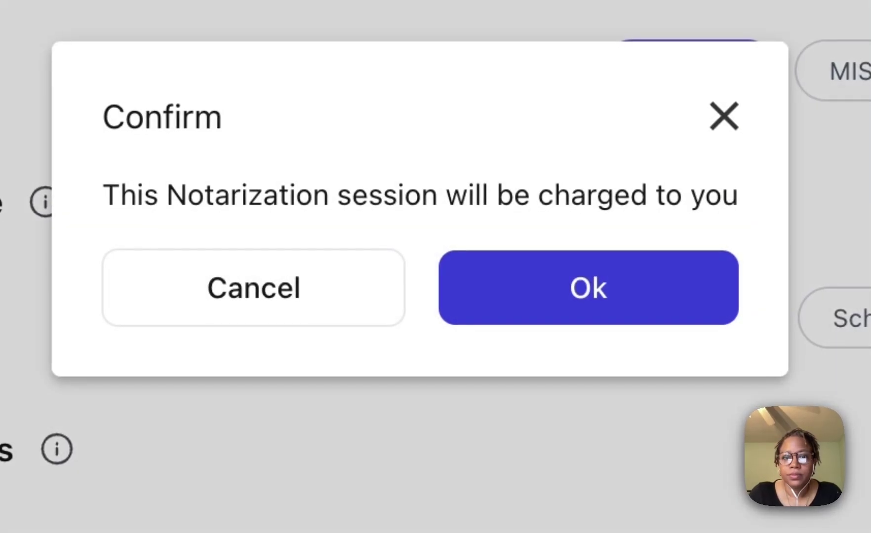
left_click(618, 292)
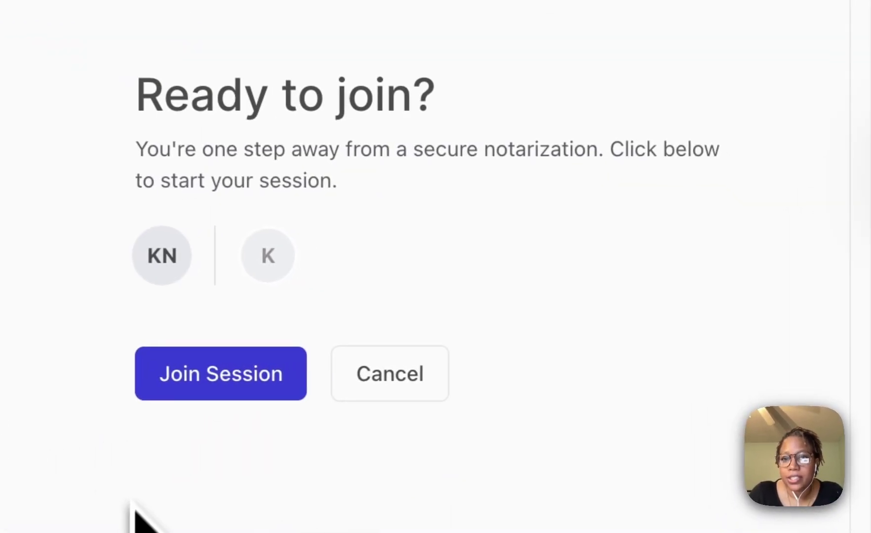
left_click(203, 391)
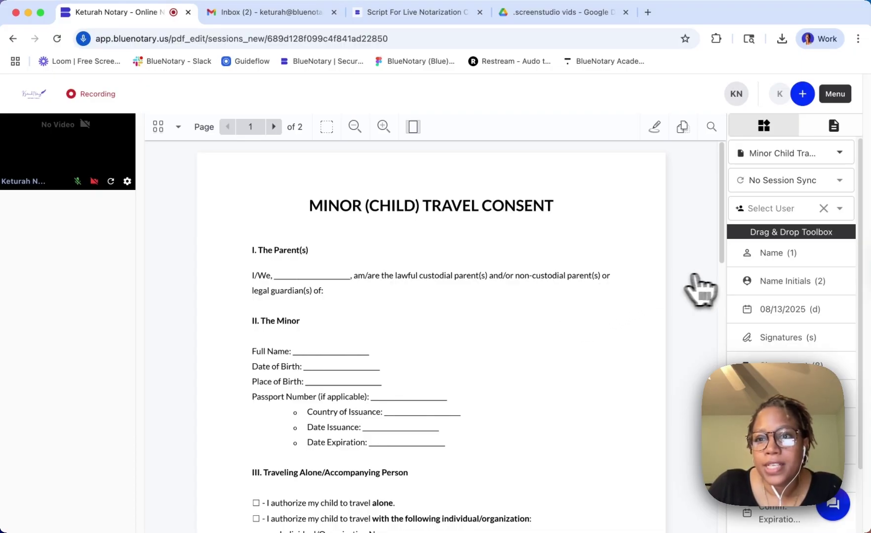
Drop a Name field for the notary user onto section II's Full Name line.
left_click_drag(780, 260, 343, 342)
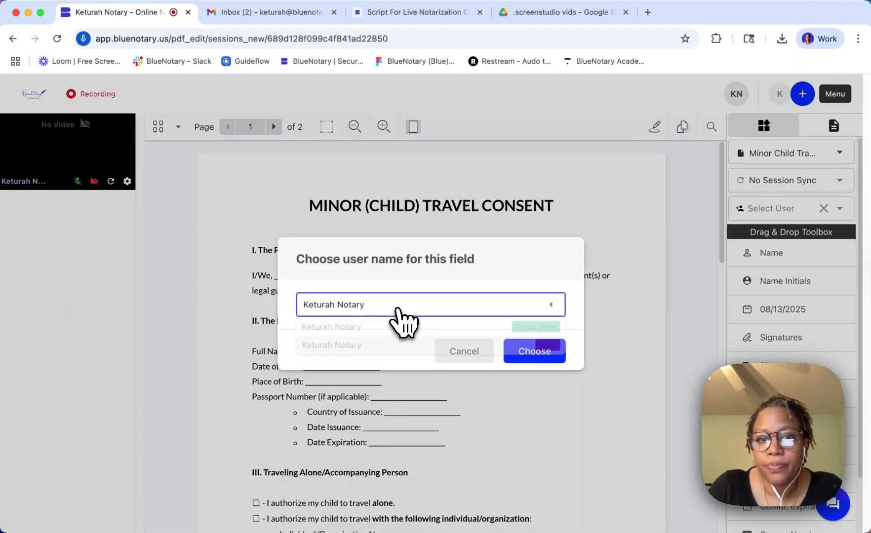
left_click(400, 327)
left_click(519, 352)
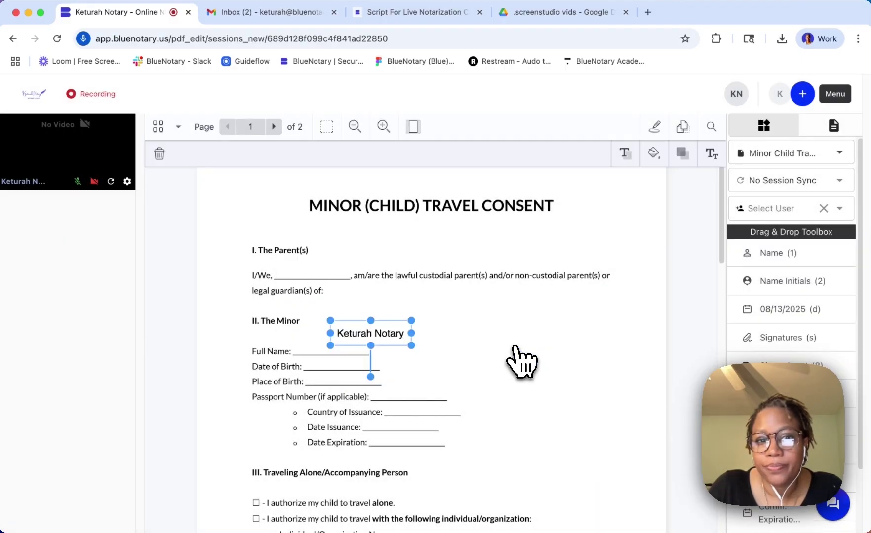
left_click_drag(389, 345, 367, 340)
scroll(486, 340, "down", 1)
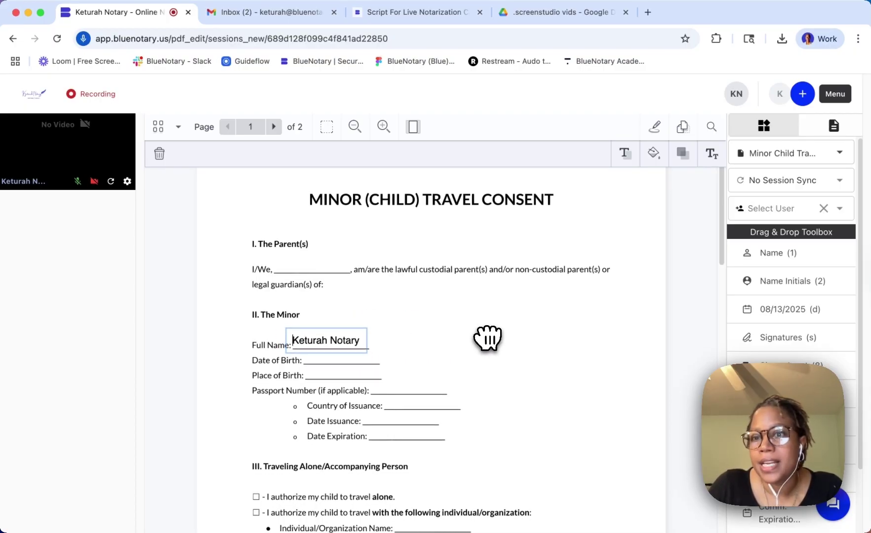
scroll(486, 340, "down", 1)
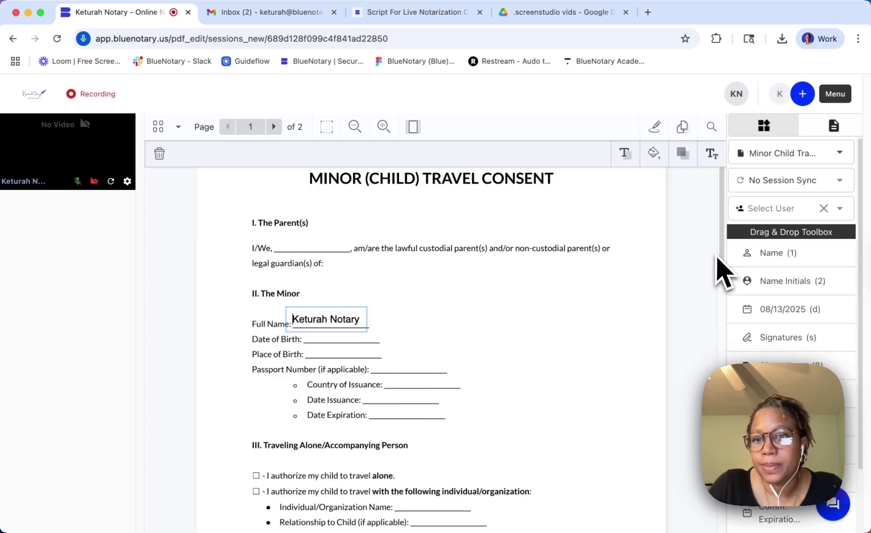
scroll(720, 264, "down", 5)
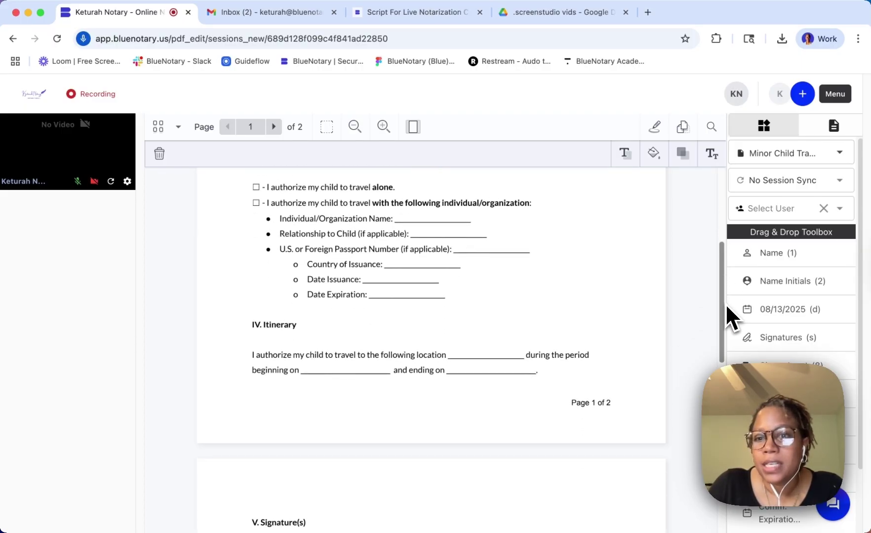
scroll(725, 304, "down", 11)
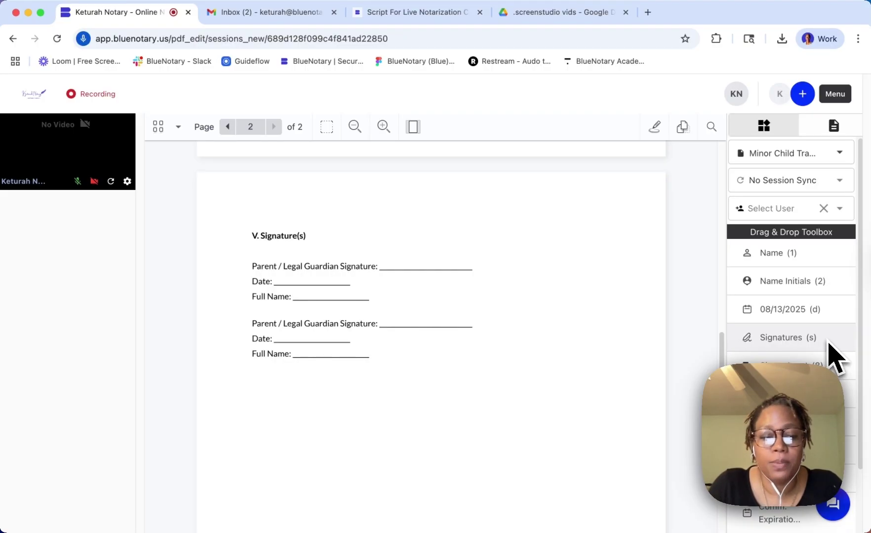
Place the Primary Signer signature box at the first guardian signature line, then go to Gmail.
left_click(828, 344)
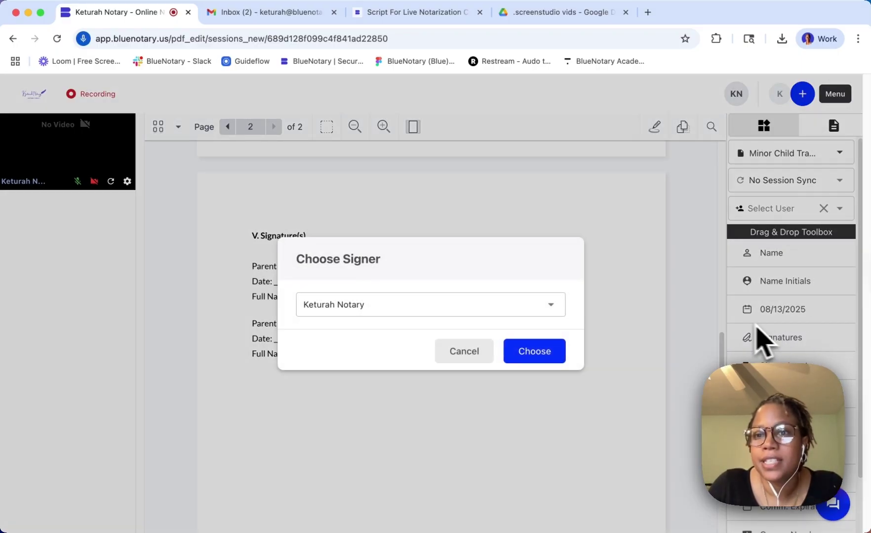
left_click(547, 305)
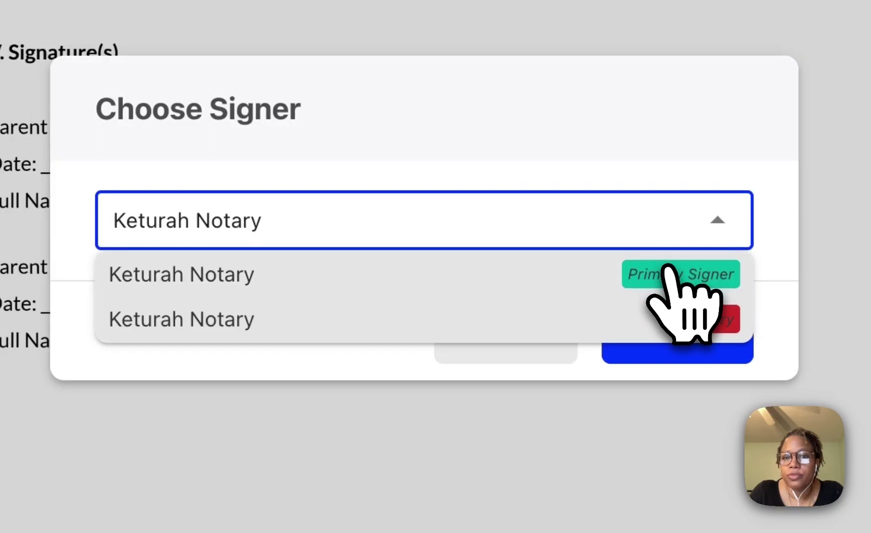
left_click(666, 271)
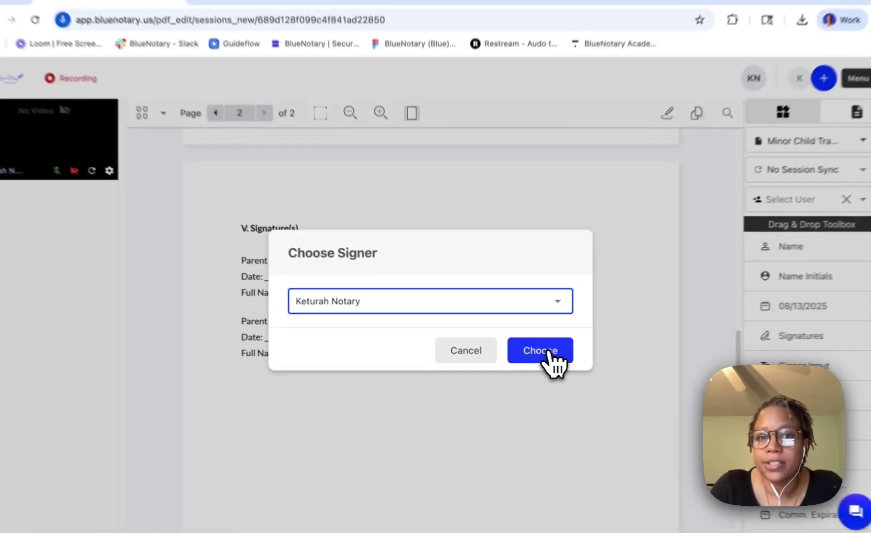
left_click(549, 356)
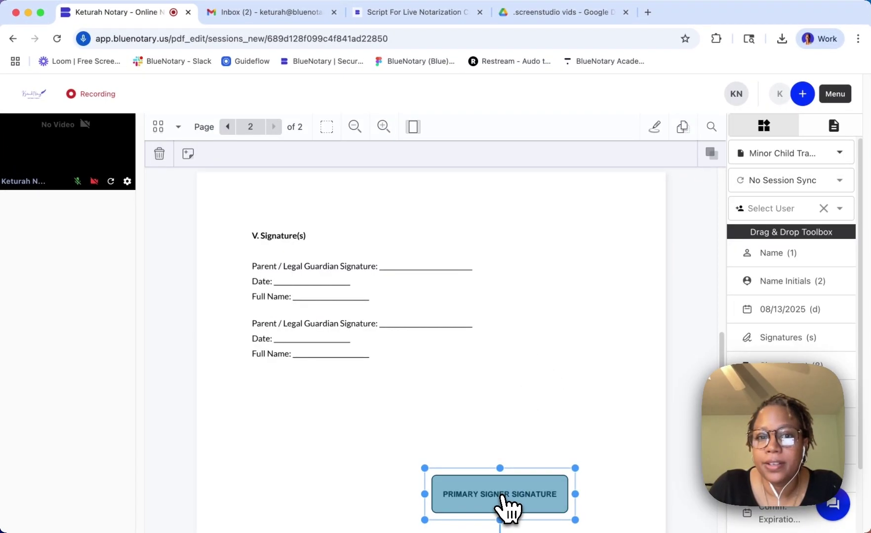
mouse_move(509, 512)
left_mouse_down()
mouse_move(489, 322)
mouse_move(472, 267)
mouse_move(448, 249)
left_mouse_up()
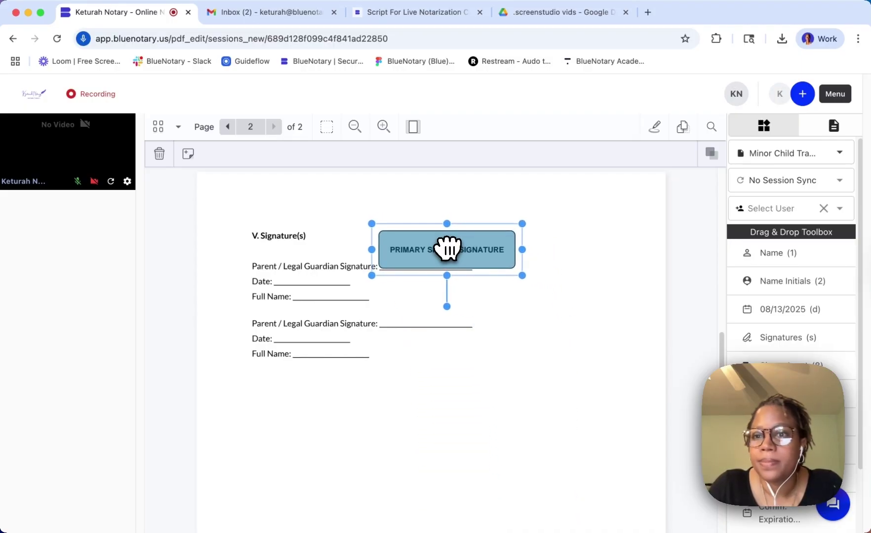
left_click(623, 446)
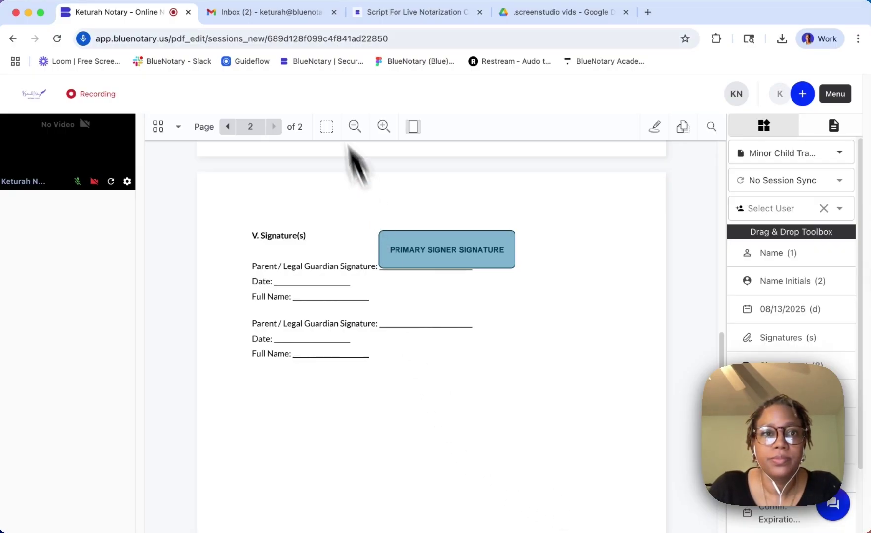
left_click(262, 21)
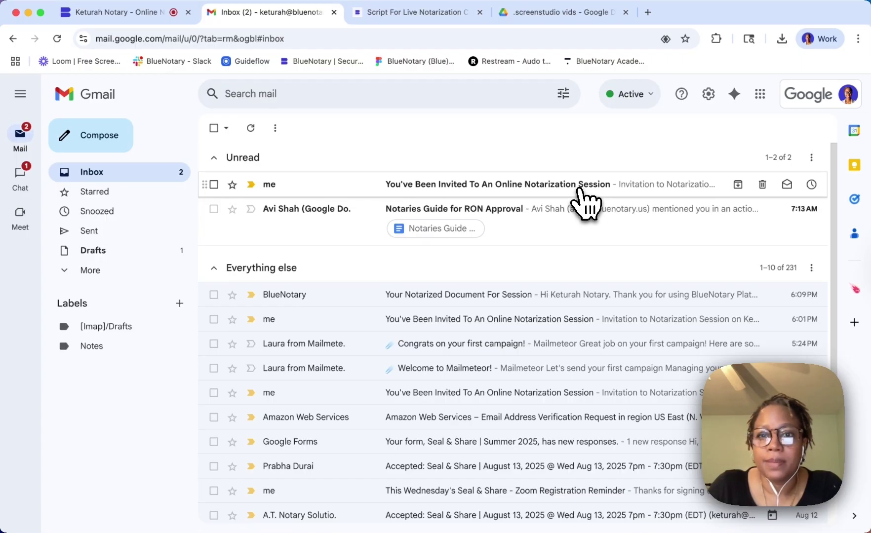
Open the unread 'You've Been Invited To An Online Notarization Session' email.
left_click(584, 201)
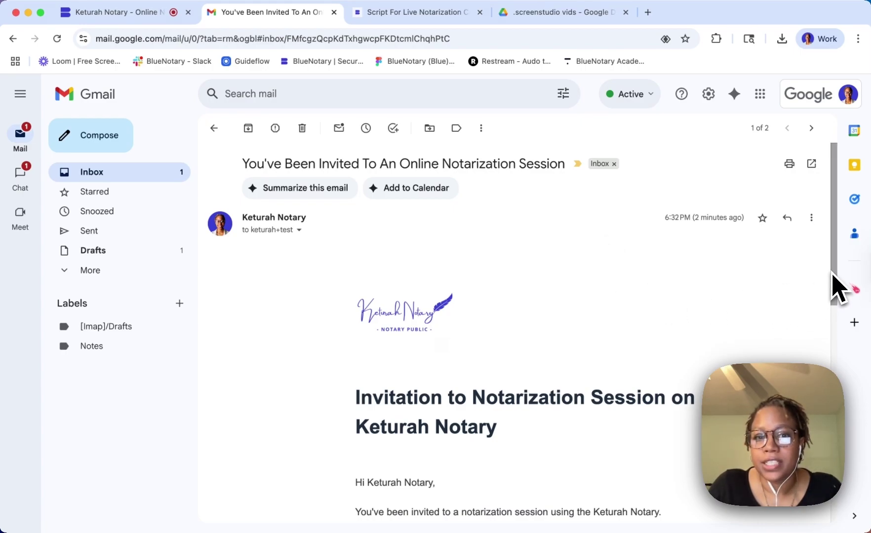
left_click_drag(832, 288, 835, 315)
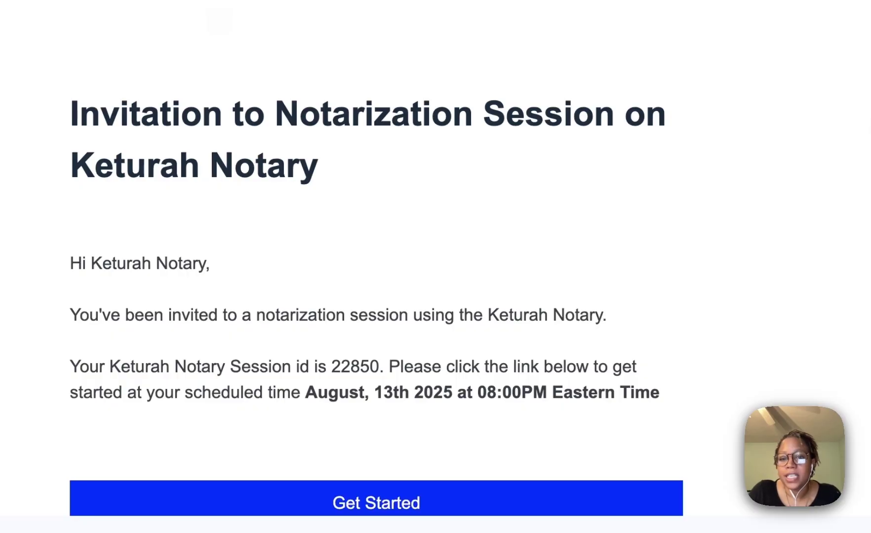
scroll(377, 301, "down", 3)
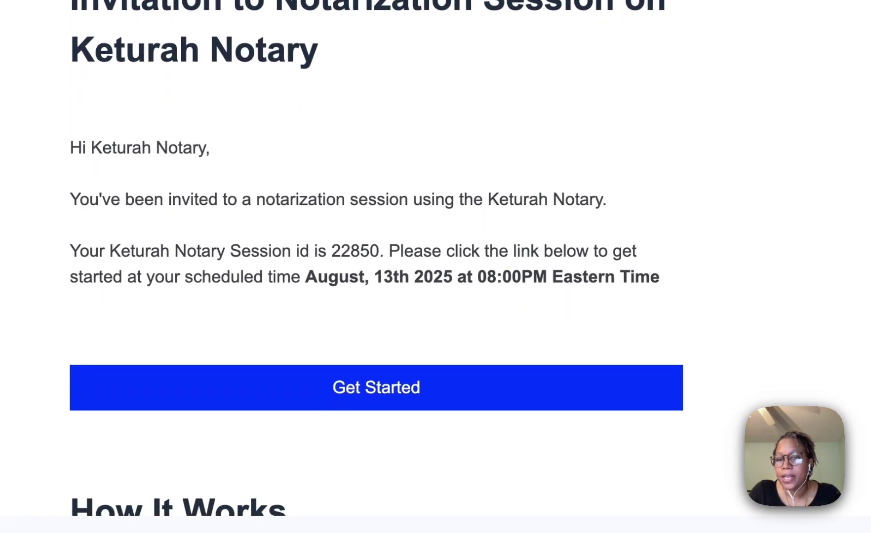
scroll(377, 258, "down", 1)
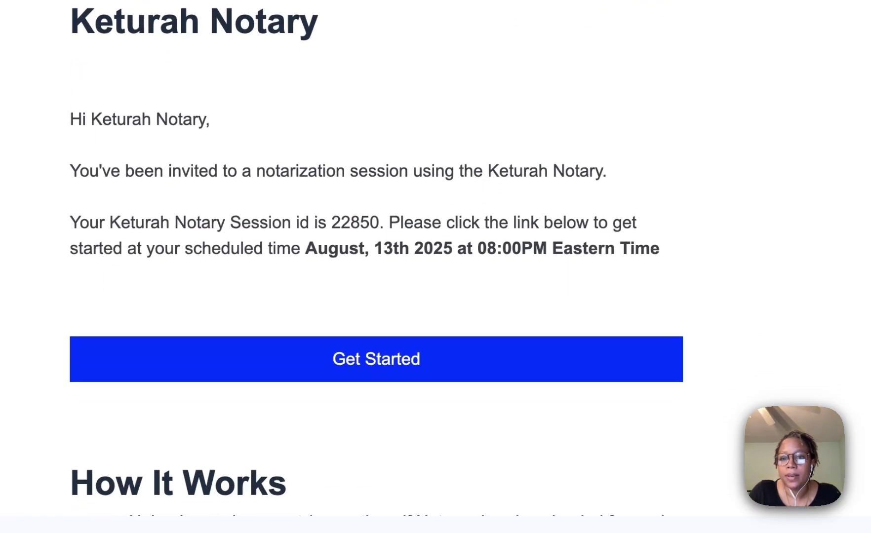
scroll(377, 258, "down", 4)
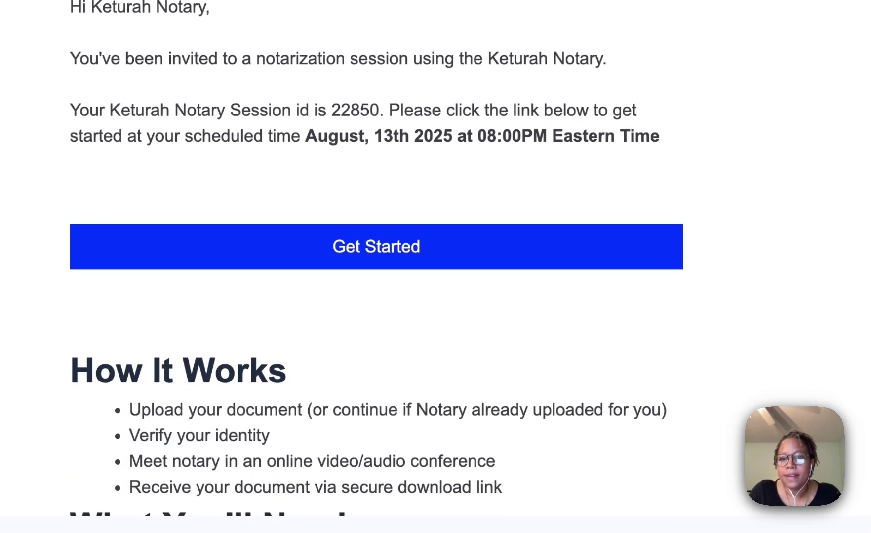
scroll(377, 258, "down", 4)
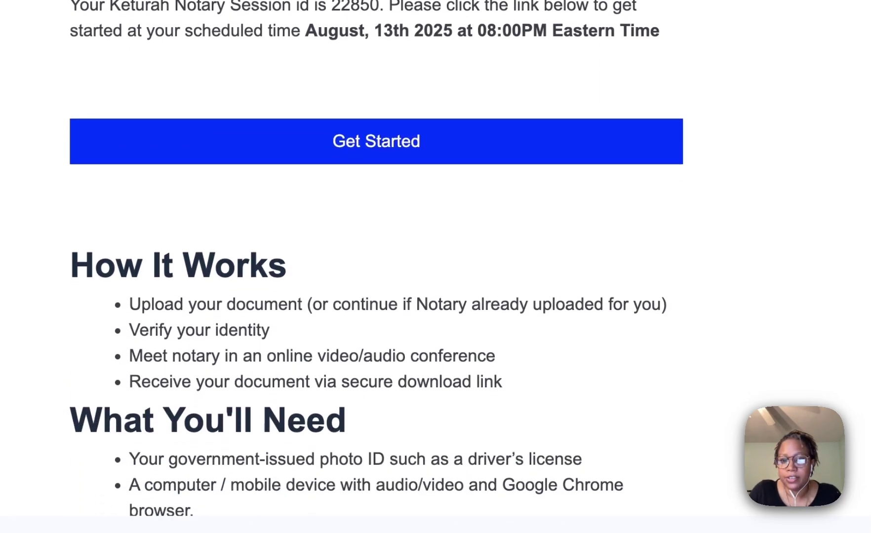
scroll(377, 258, "down", 3)
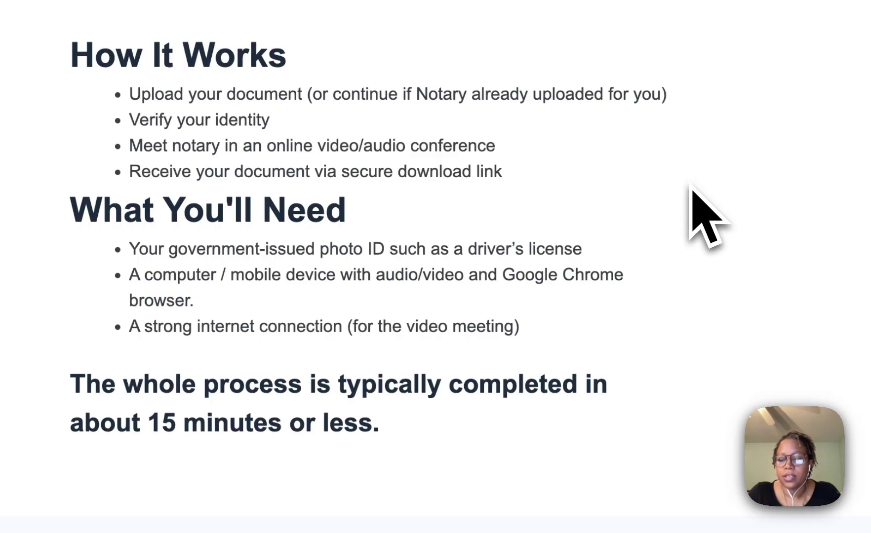
scroll(726, 186, "up", 3)
scroll(733, 186, "up", 4)
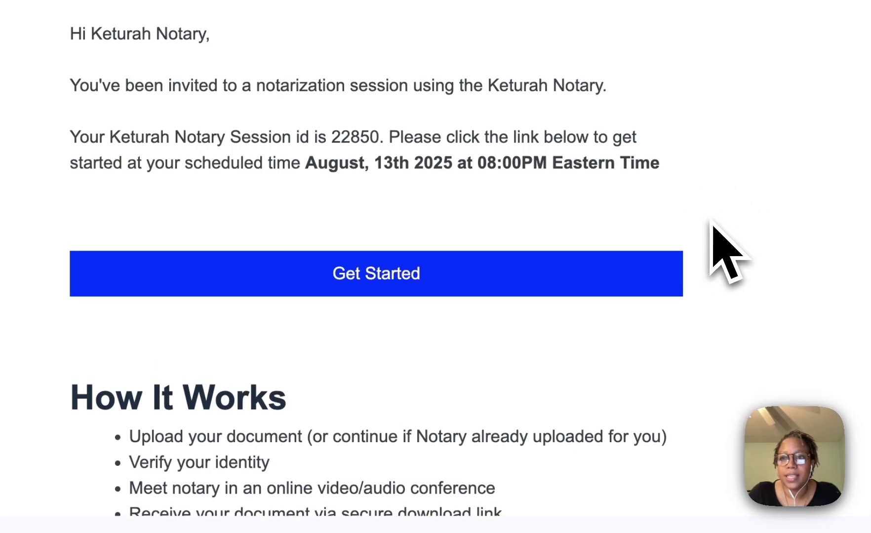
Follow the email's Get Started link to the signer's Ready to join page.
left_click(421, 269)
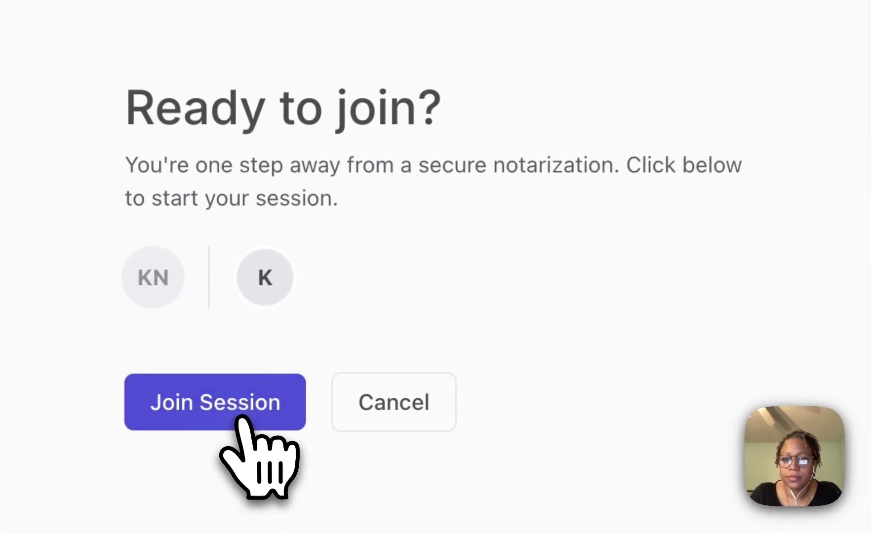
Join the session and submit the signer's personal details and residential address.
left_click(244, 423)
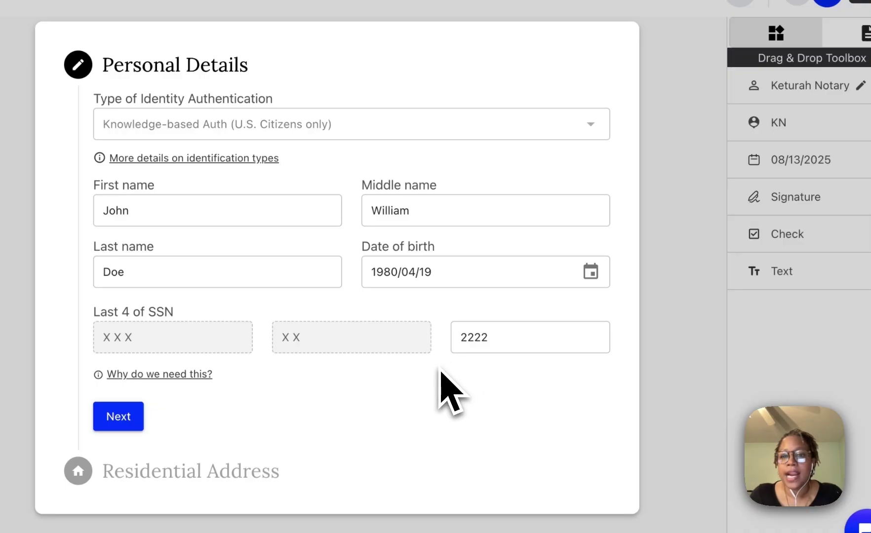
left_click(122, 427)
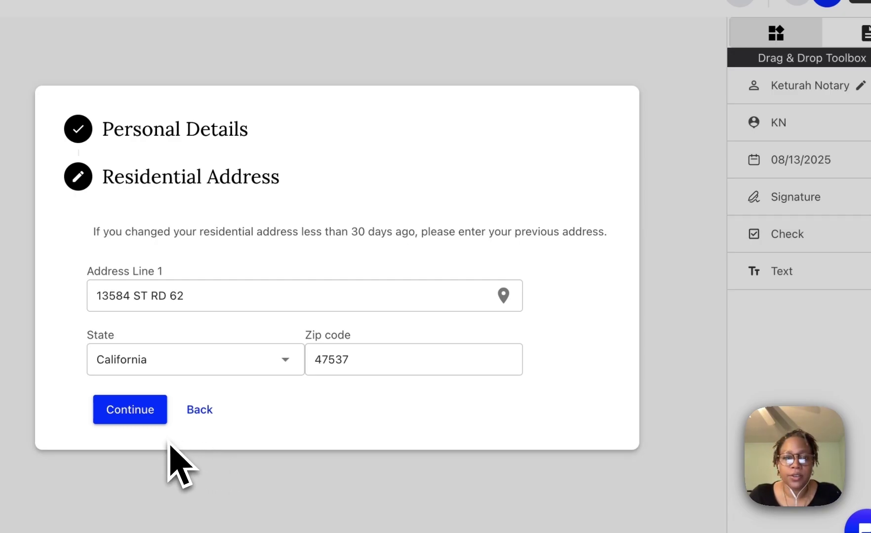
left_click(139, 423)
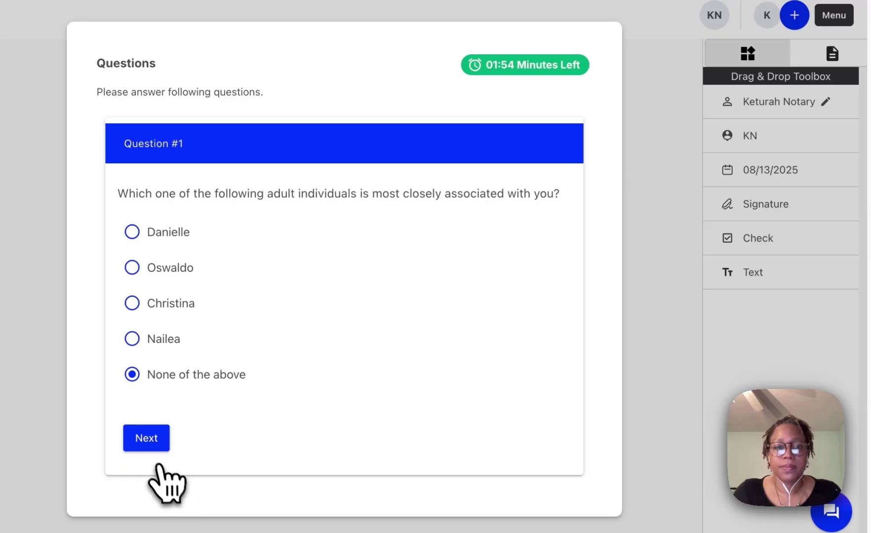
Answer the identity questions (None of the above, 40299, 456, associated address, 502) and submit.
left_click(152, 445)
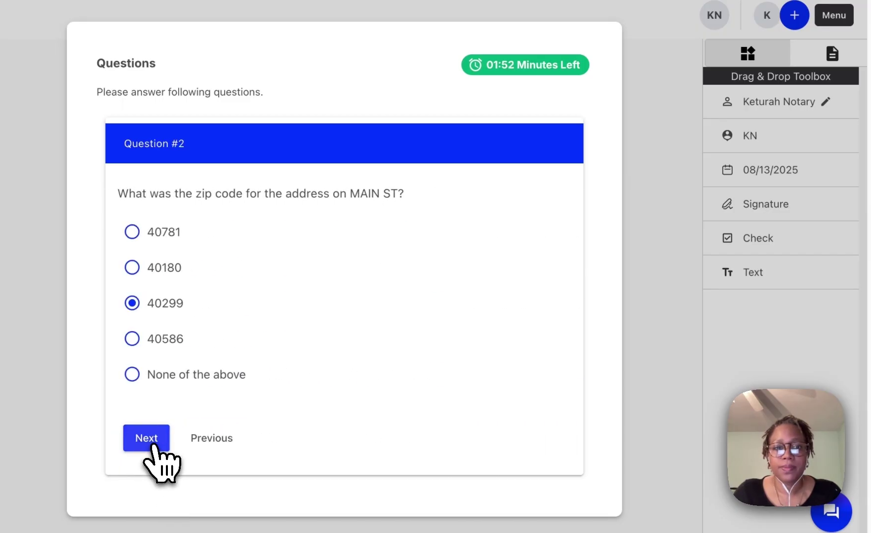
left_click(152, 445)
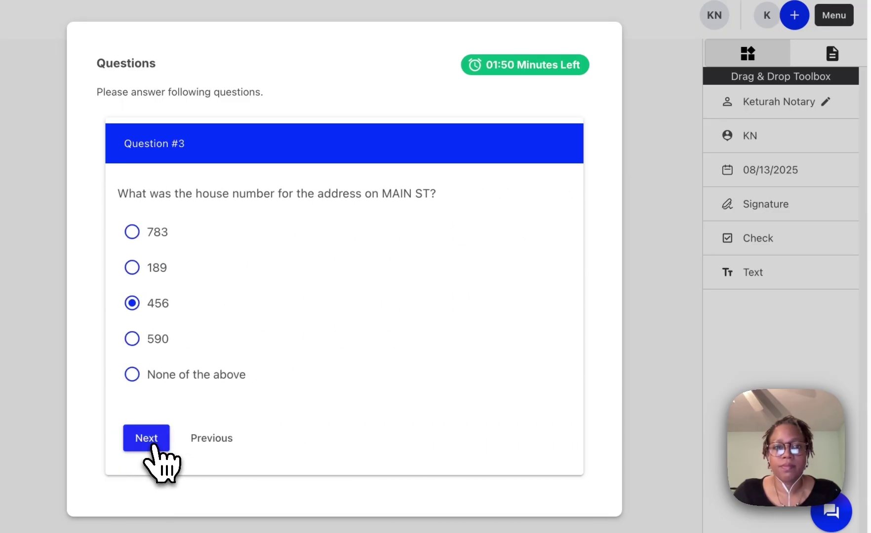
left_click(153, 445)
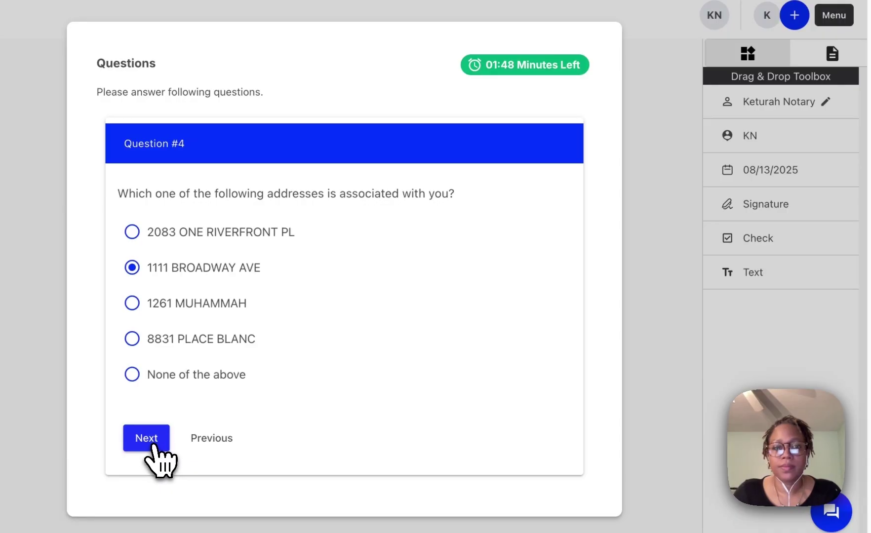
left_click(153, 446)
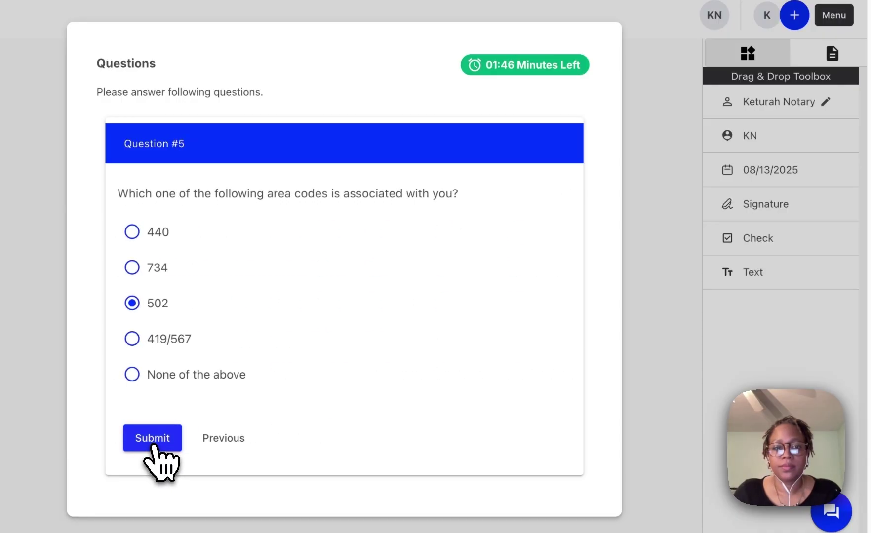
left_click(153, 445)
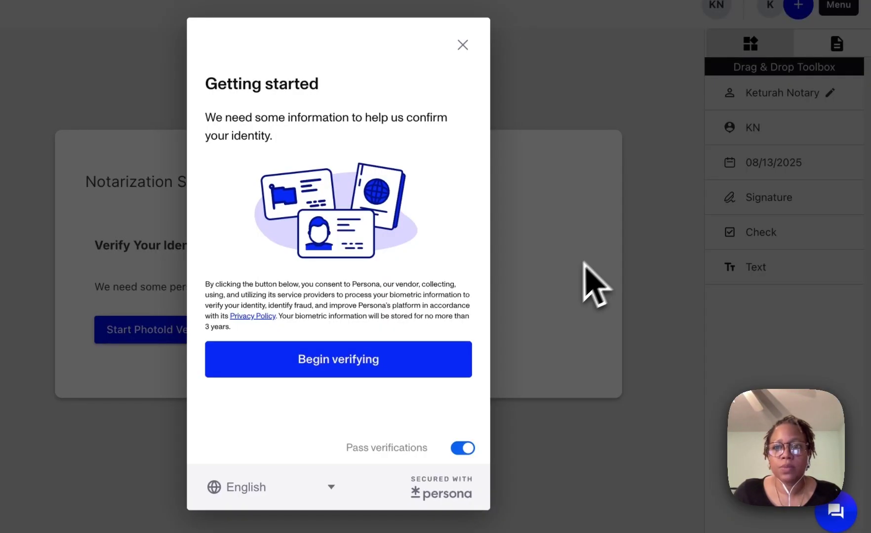
Start verification for a United States driver license and upload Sample License Front.png.
left_click(400, 362)
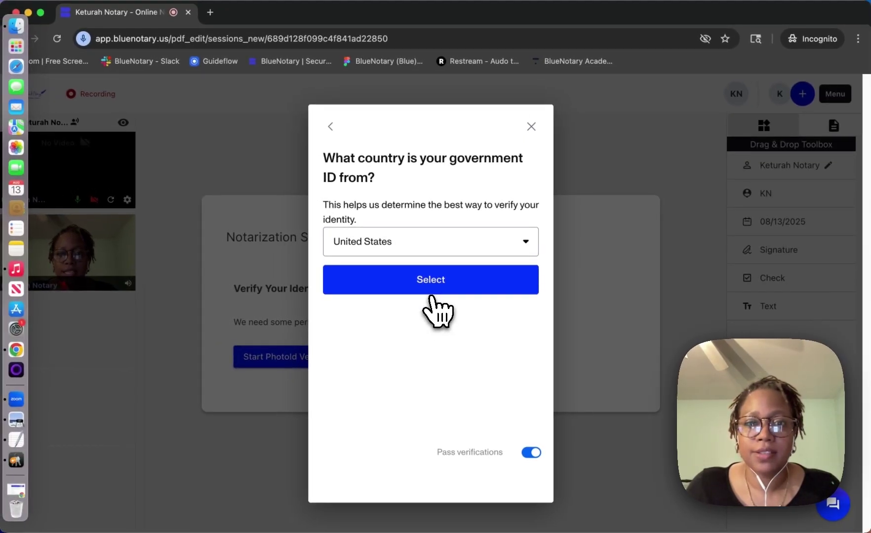
left_click(434, 291)
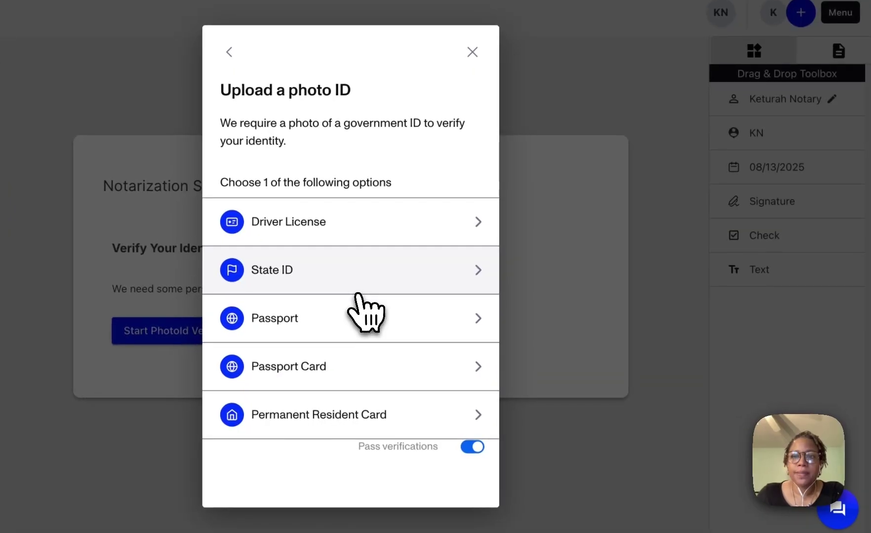
left_click(335, 249)
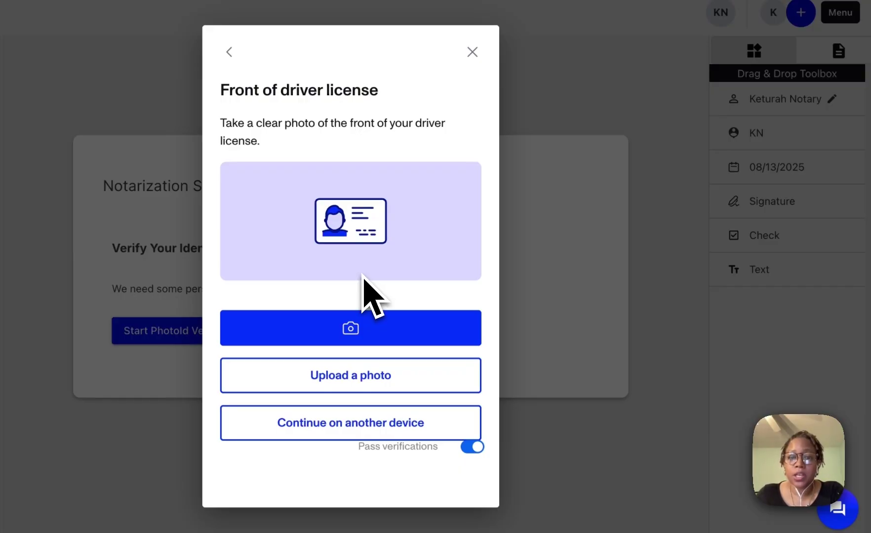
left_click(374, 383)
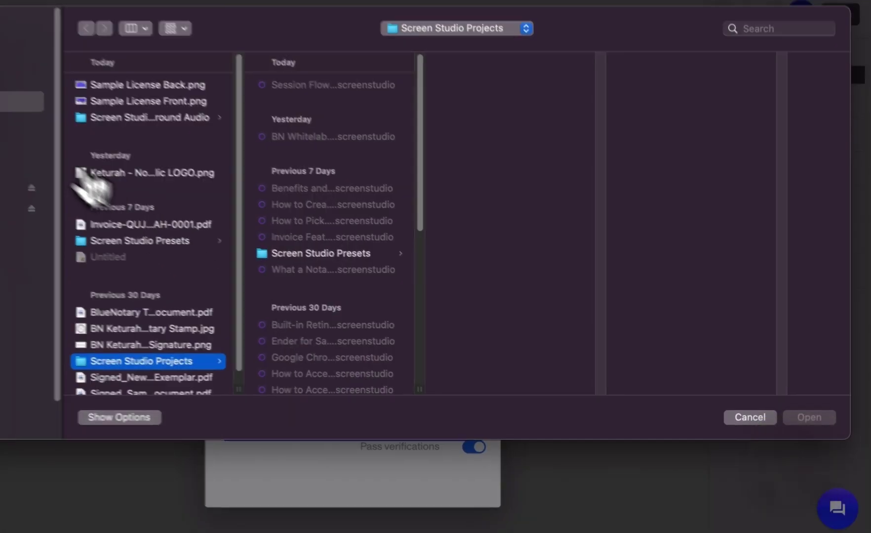
left_click(267, 169)
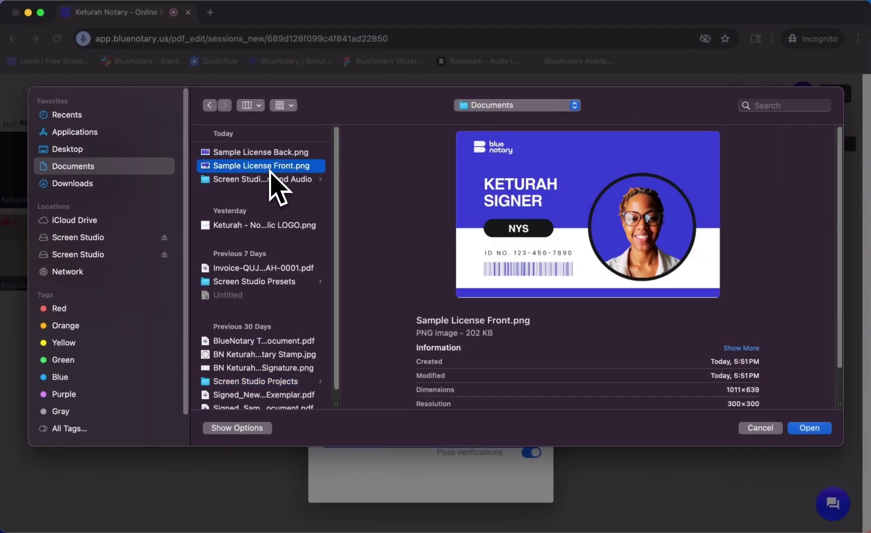
left_click(808, 428)
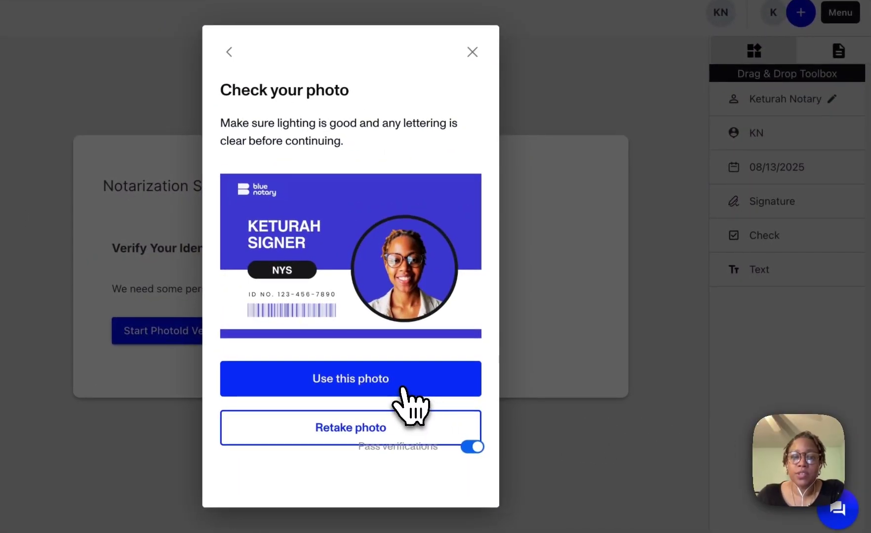
left_click(401, 388)
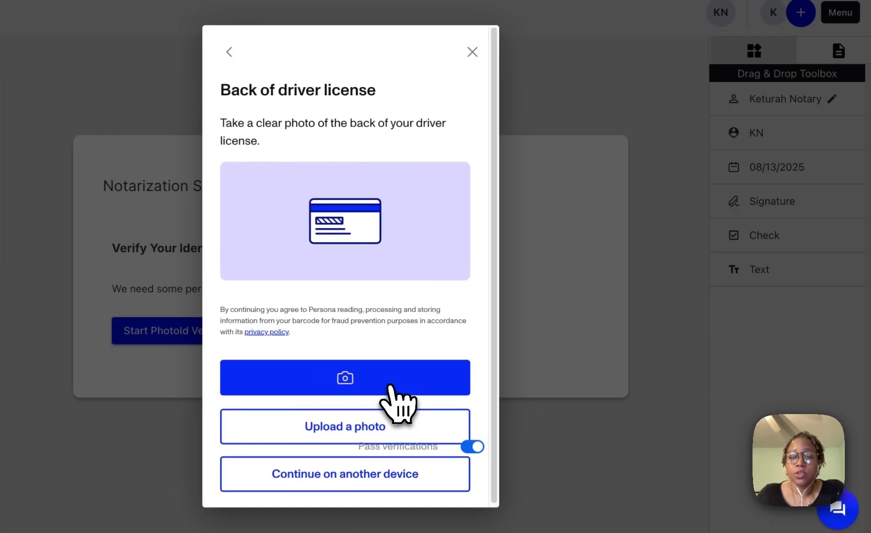
Upload Sample License Back.png and finish the verification with Done.
left_click(373, 426)
left_click(158, 82)
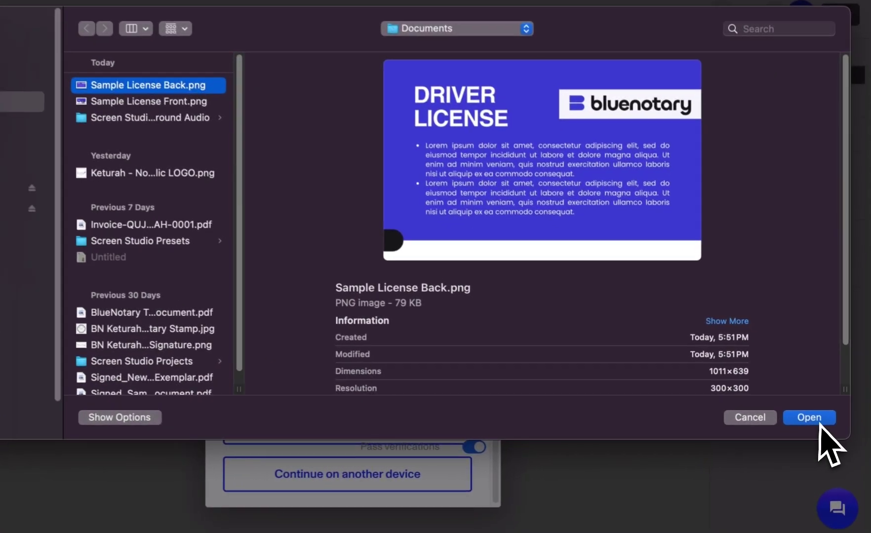
left_click(814, 428)
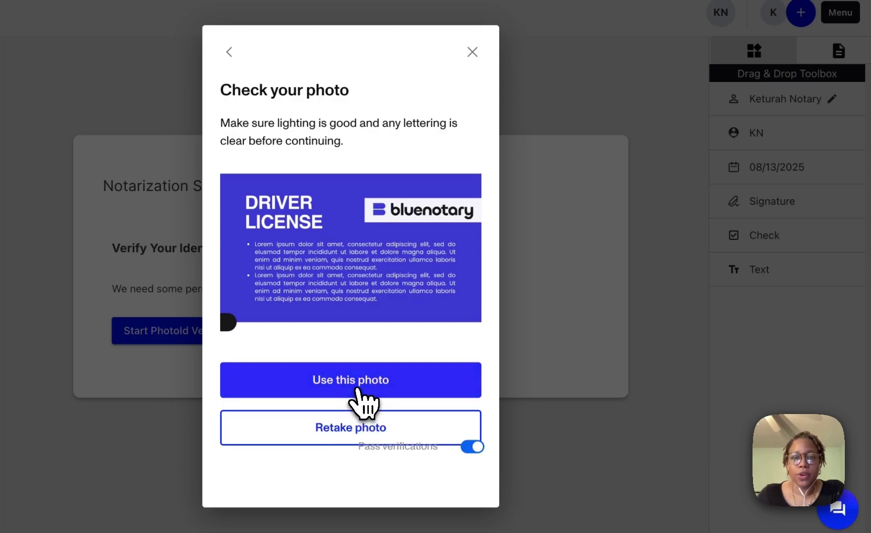
left_click(356, 390)
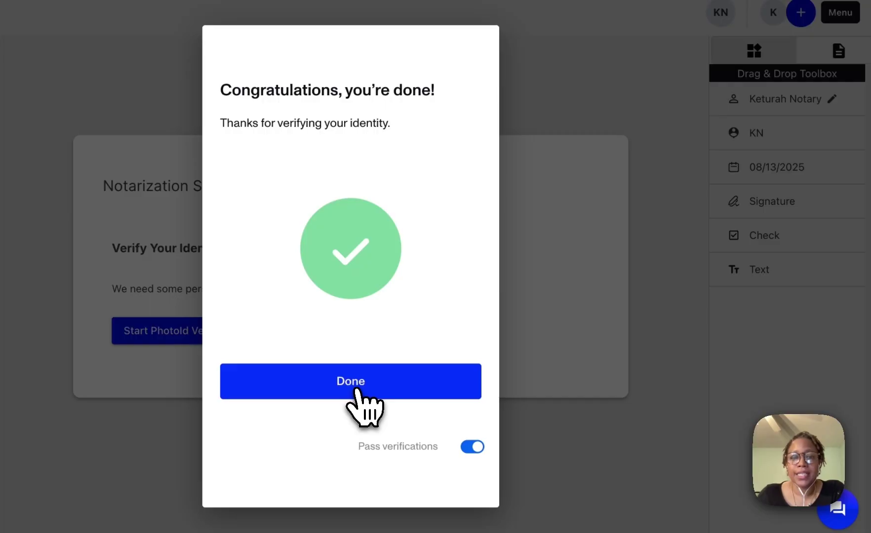
left_click(357, 390)
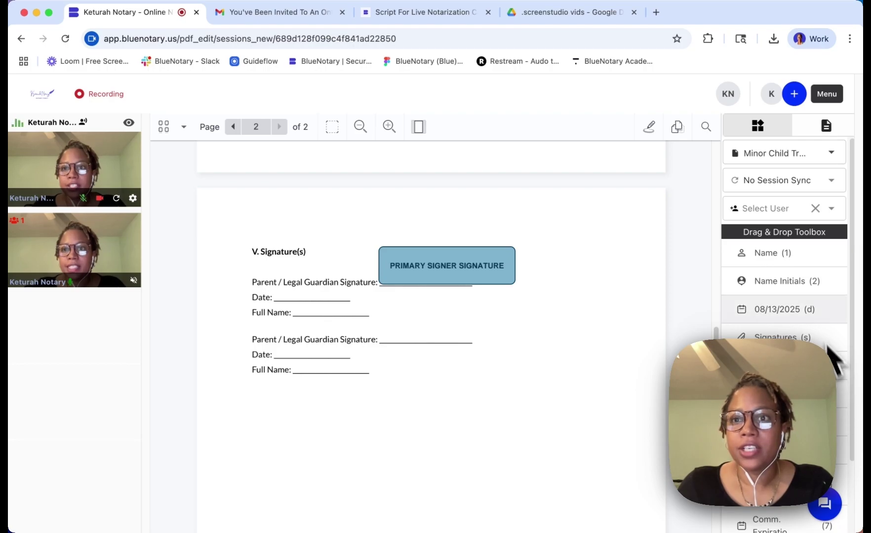
Review the signer's ID and verification results in Participant ID & Status, then close it.
left_click(826, 96)
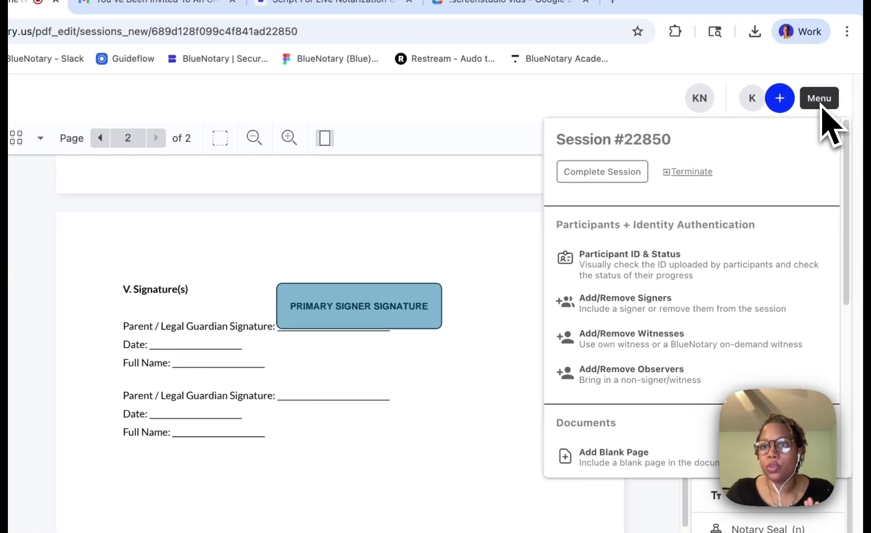
left_click(677, 277)
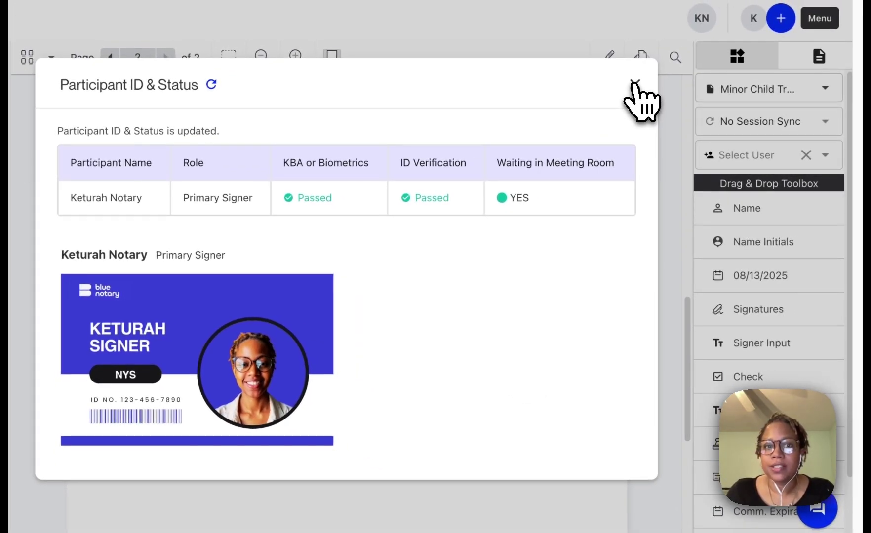
left_click(750, 44)
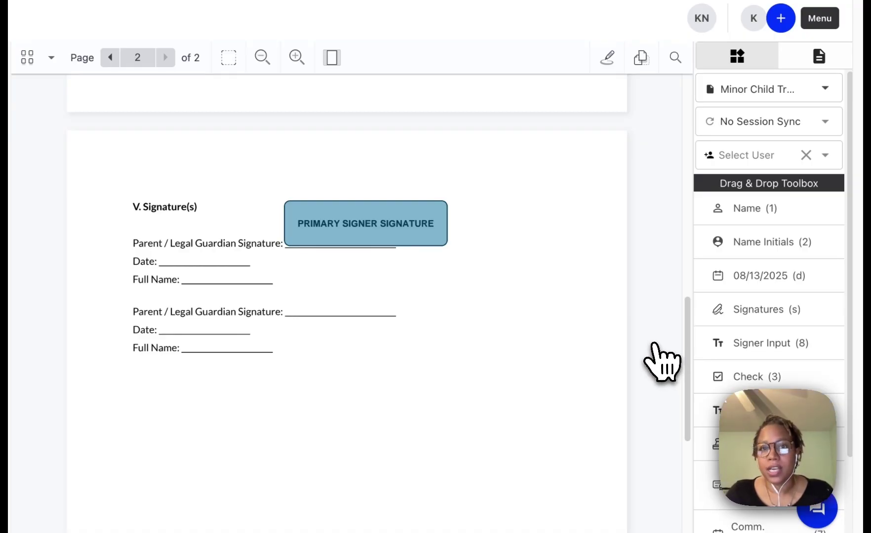
Bring the signer's Incognito session window forward, showing page 1 of the travel consent form.
left_click(443, 14)
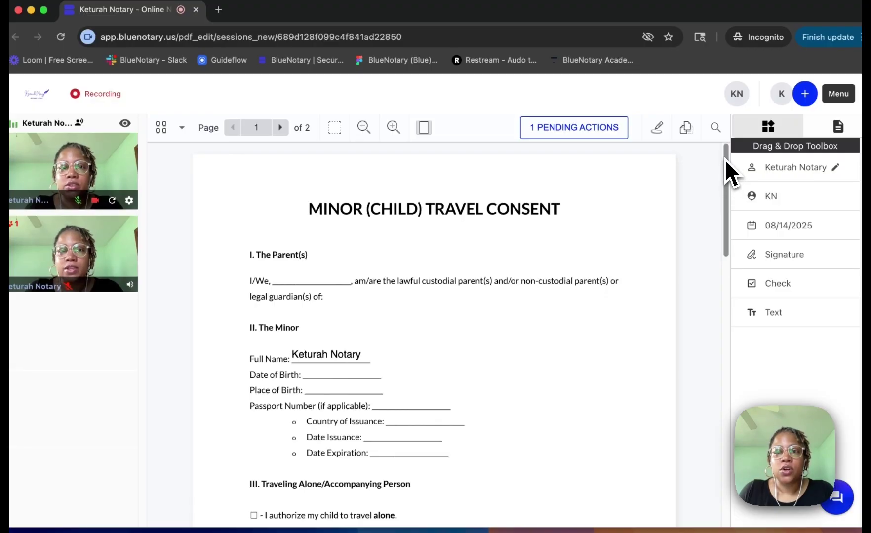
On page 2, adopt the signer's saved signature on the first Parent / Legal Guardian line.
scroll(732, 235, "down", 3)
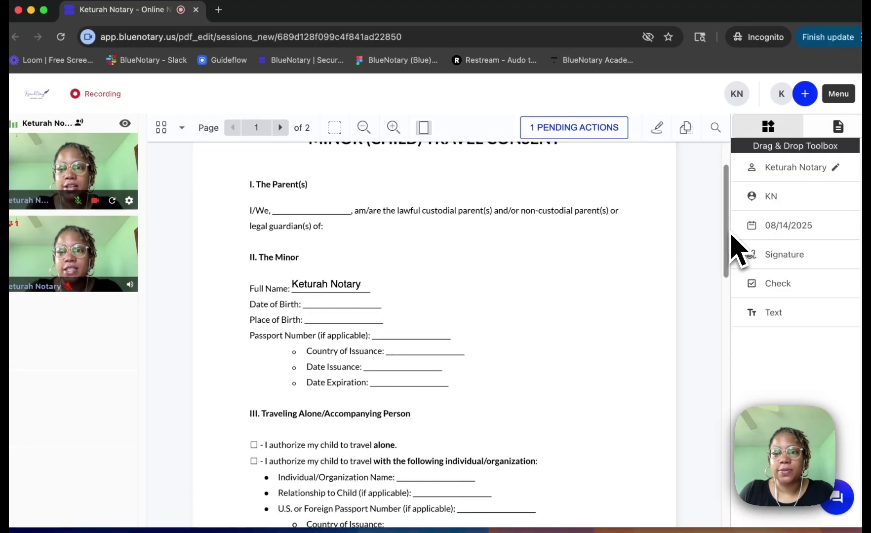
left_click_drag(732, 234, 719, 414)
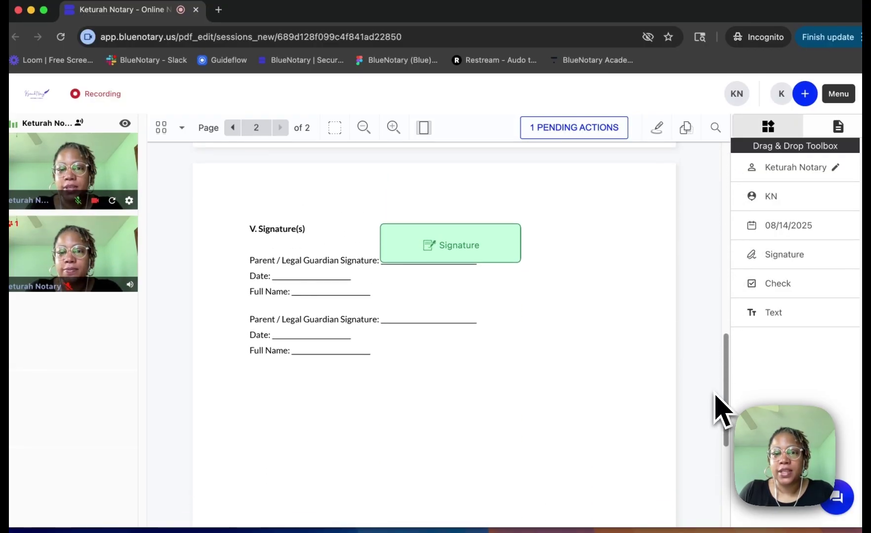
left_click(462, 269)
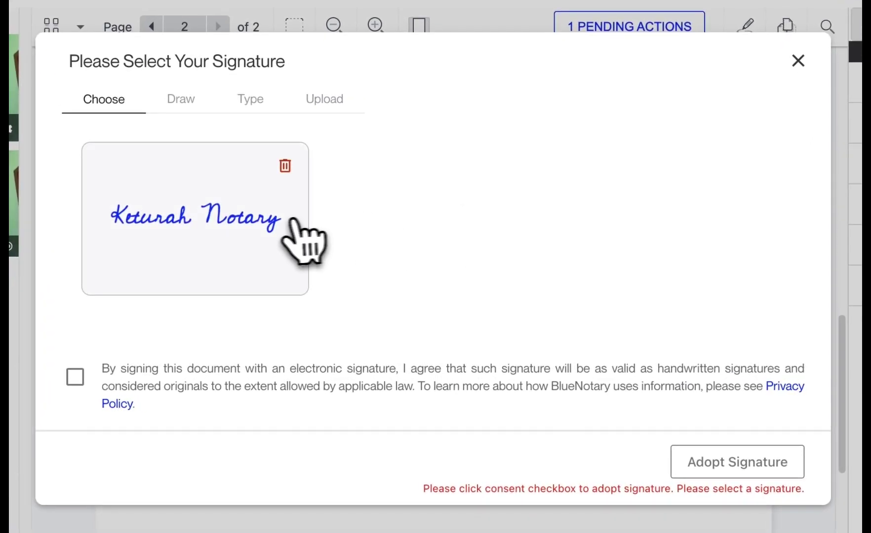
left_click(255, 292)
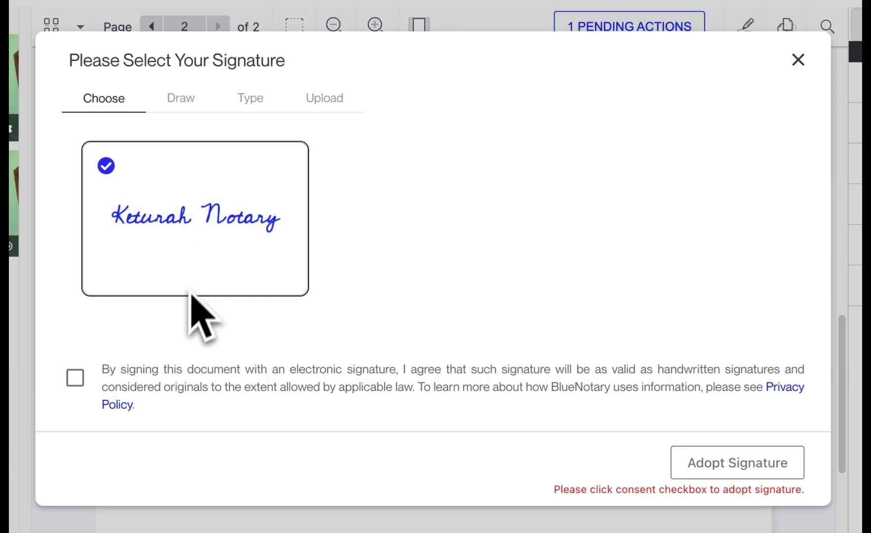
left_click(74, 379)
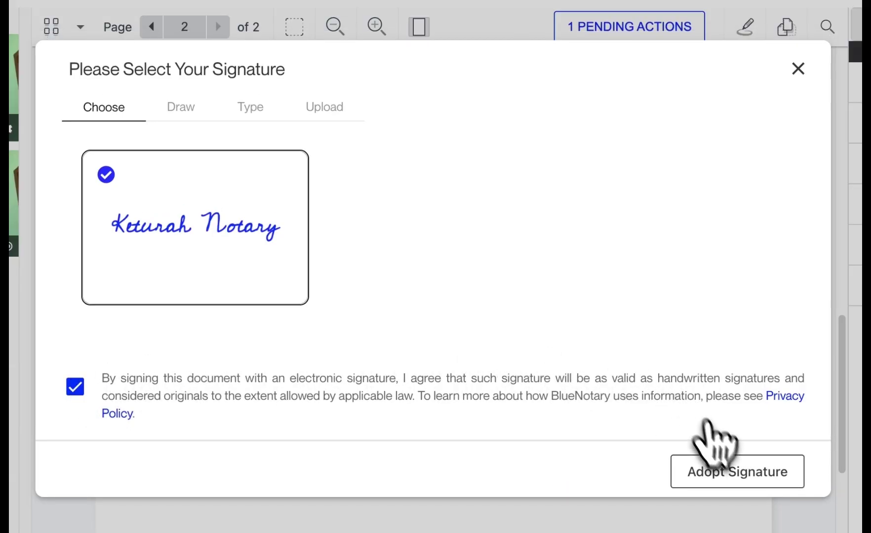
left_click(740, 481)
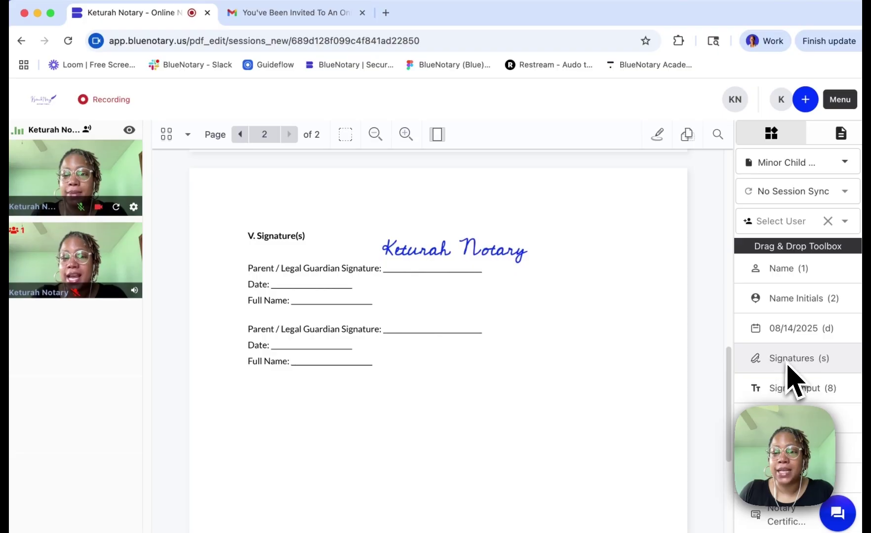
Add a Notary signature field on page 2, adopt the script signature, and resize it.
mouse_move(786, 363)
left_mouse_down()
mouse_move(342, 417)
mouse_move(269, 411)
left_mouse_up()
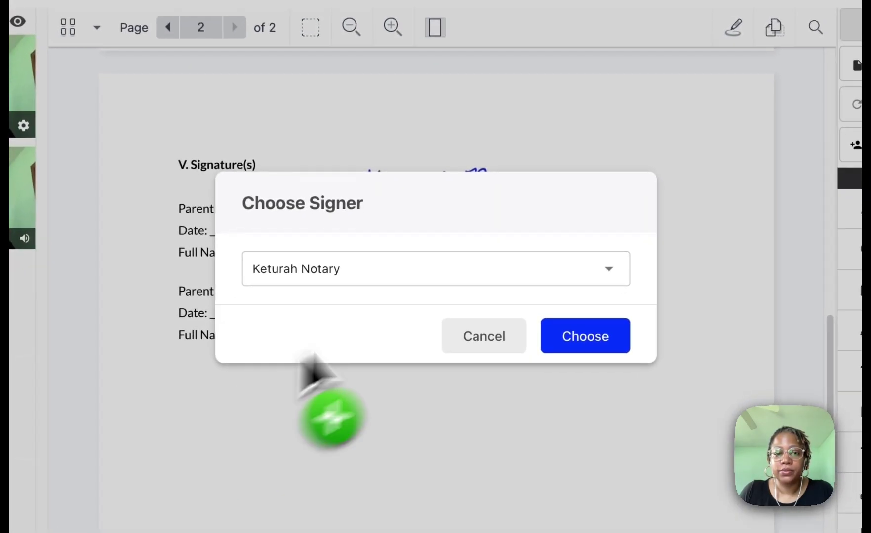
left_click(432, 276)
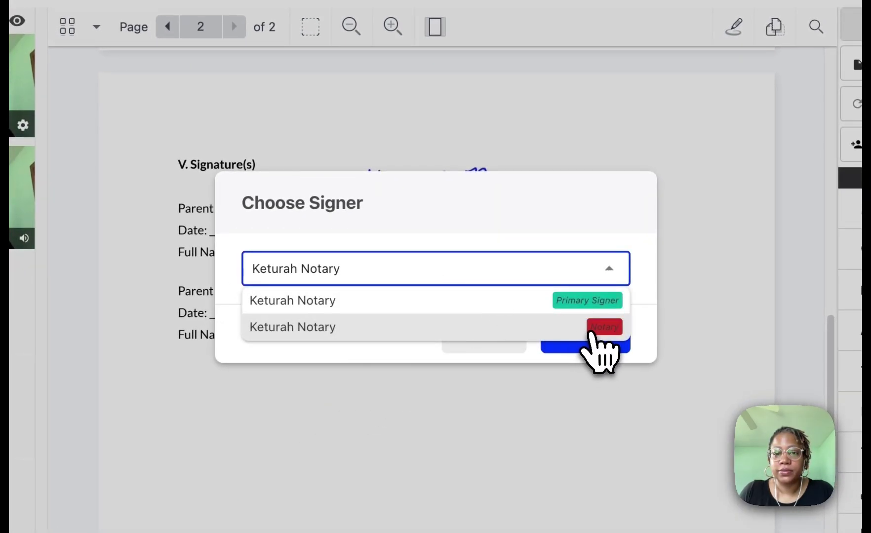
left_click(588, 330)
left_click(587, 338)
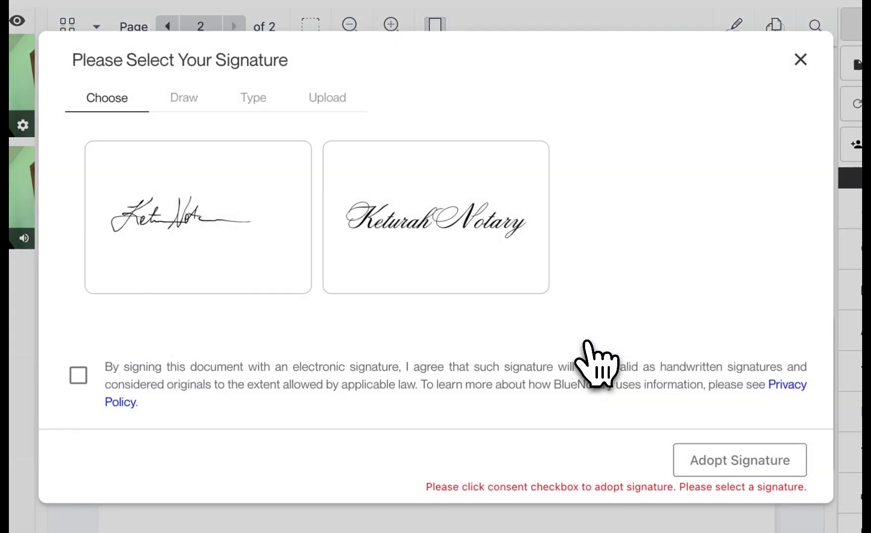
left_click(462, 284)
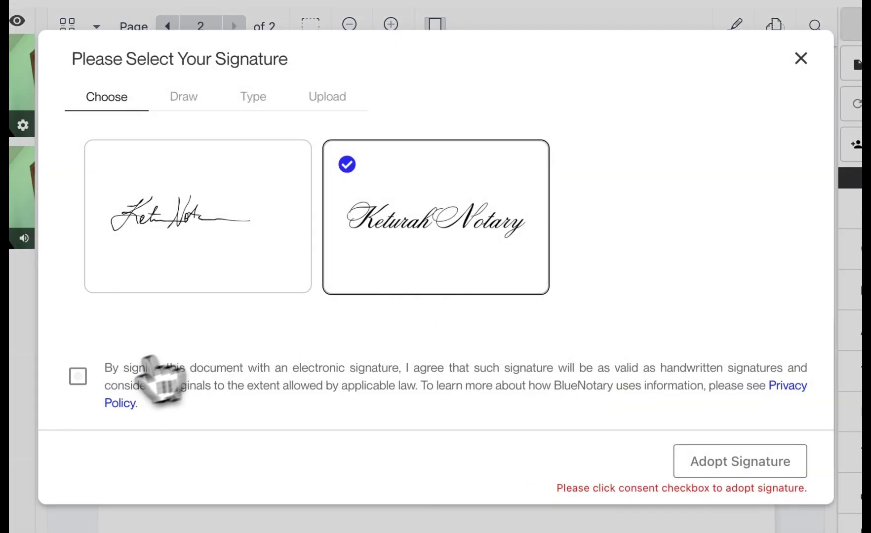
left_click(79, 377)
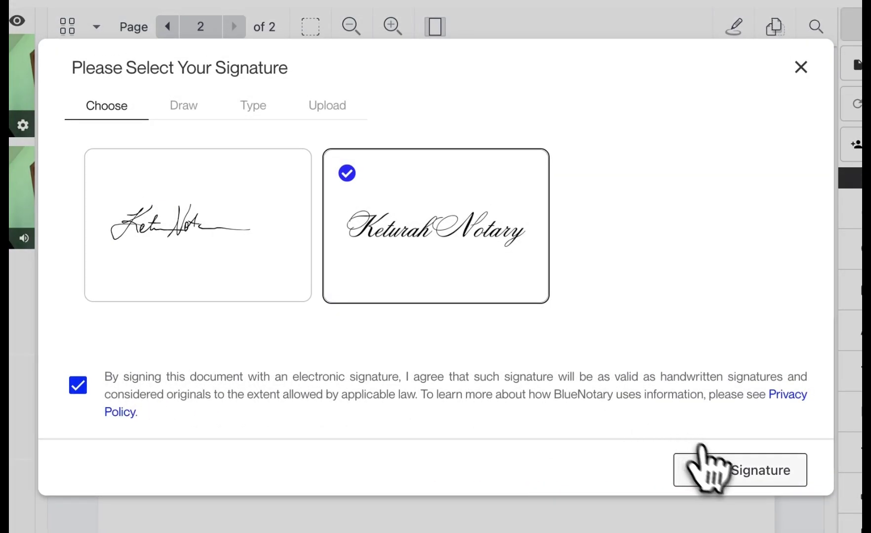
left_click(720, 477)
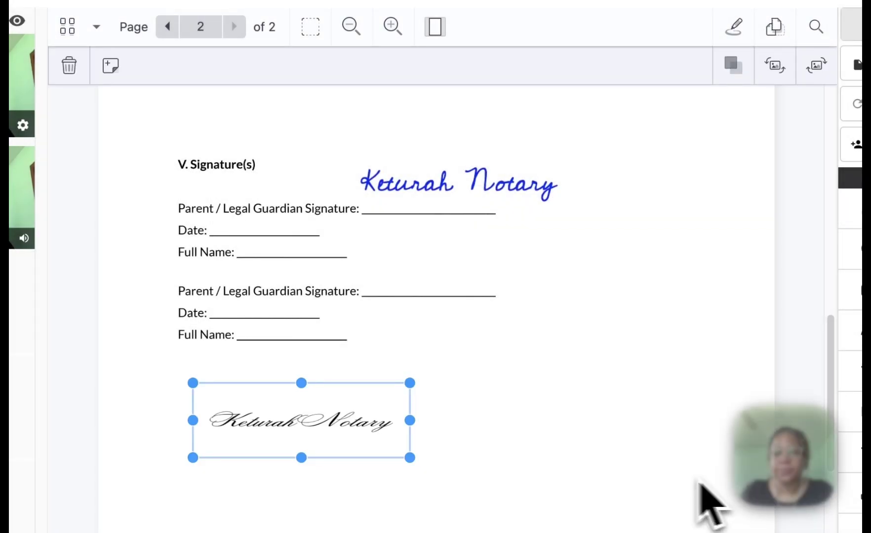
mouse_move(408, 457)
left_mouse_down()
mouse_move(326, 462)
mouse_move(424, 486)
left_mouse_up()
left_click(514, 486)
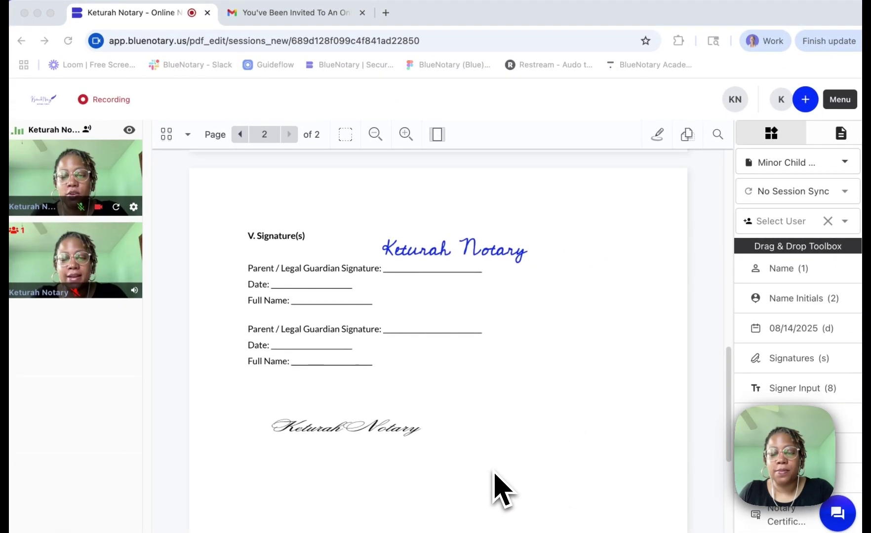
Place the Online Notary Public certificate block beneath the notary signature.
left_click(509, 469)
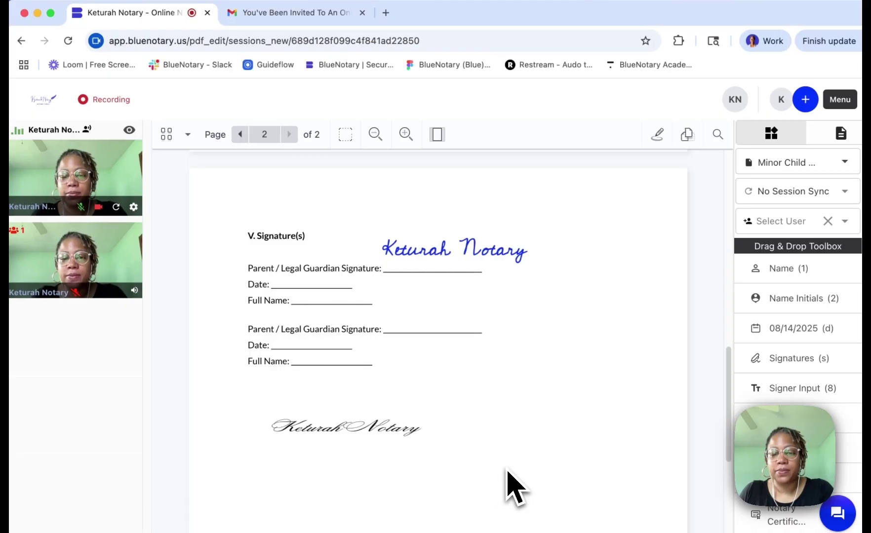
left_click(505, 474)
mouse_move(587, 500)
left_mouse_down()
mouse_move(369, 462)
mouse_move(345, 467)
left_mouse_up()
left_click(573, 466)
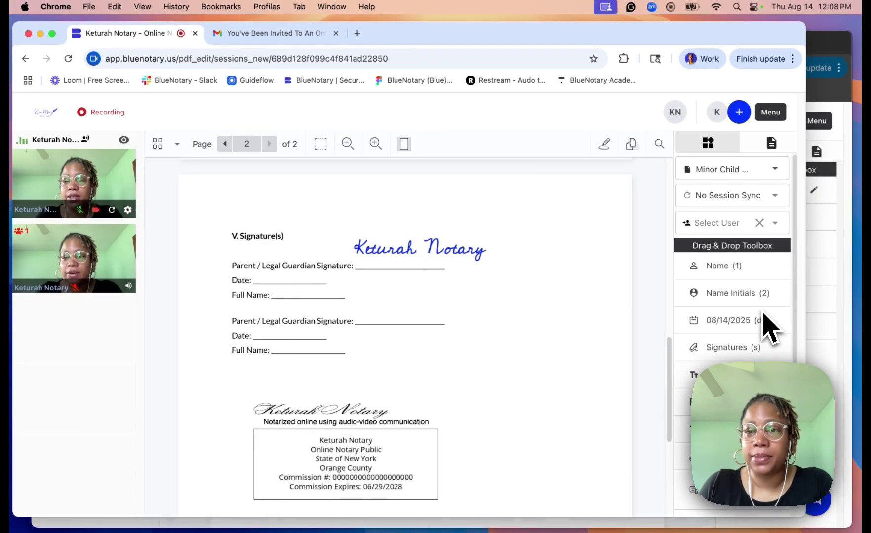
Complete the session from the Menu, confirm with OK, and return to the signer's window.
left_click(774, 116)
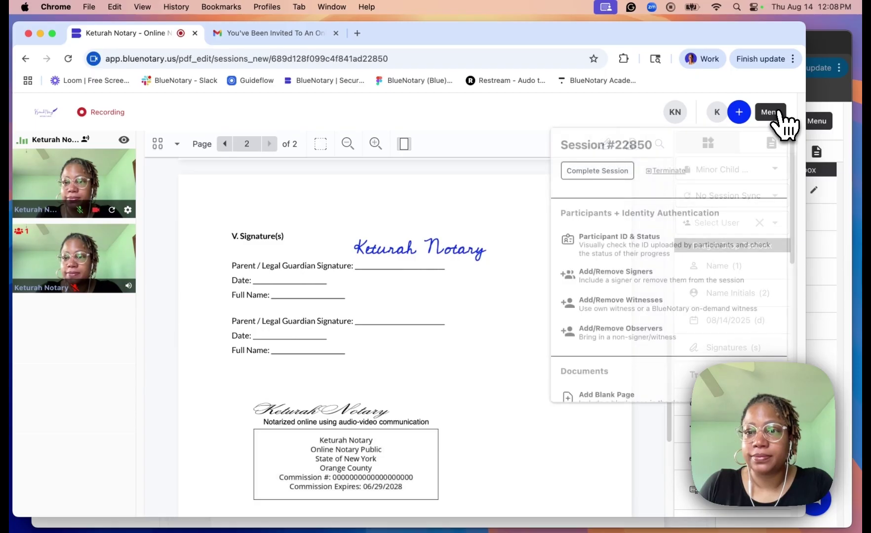
left_click(610, 172)
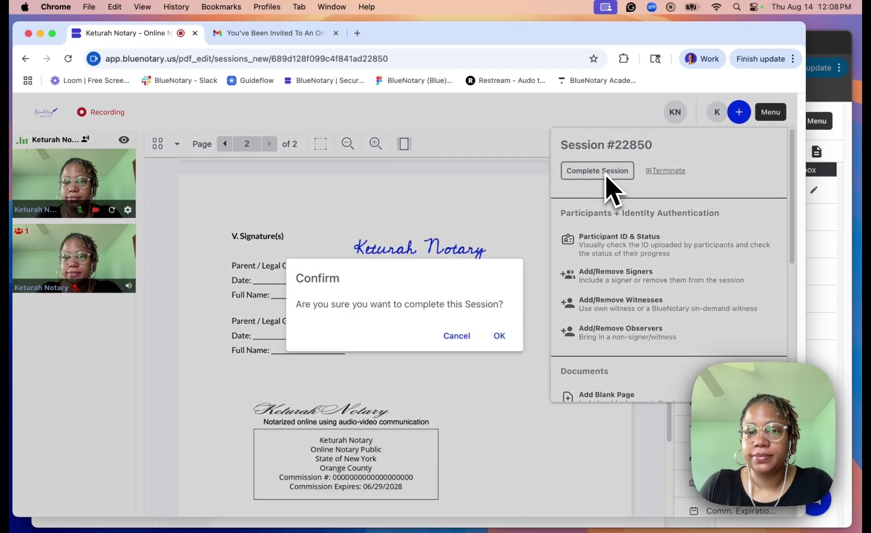
left_click(500, 336)
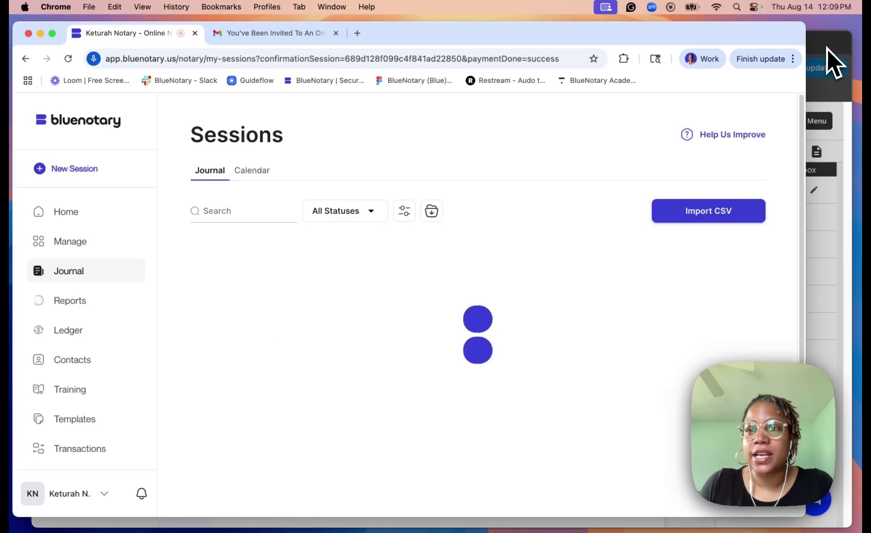
left_click(826, 48)
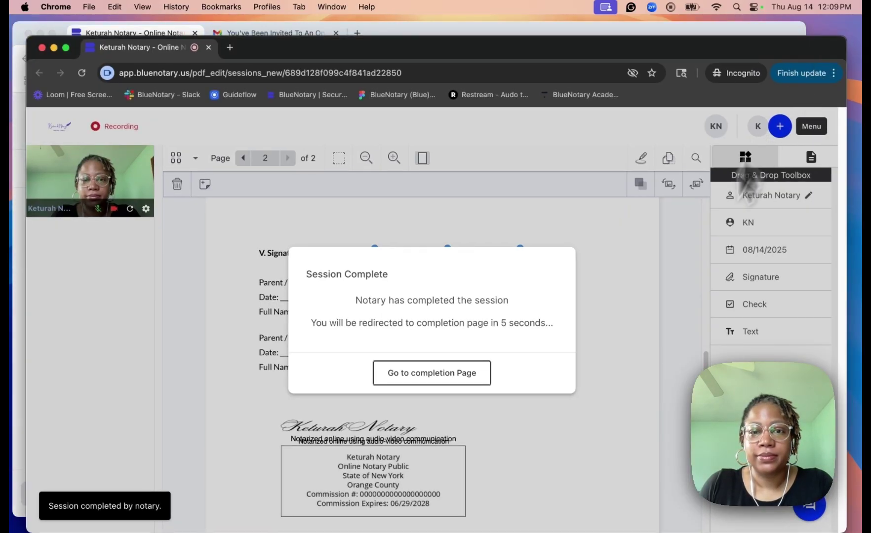